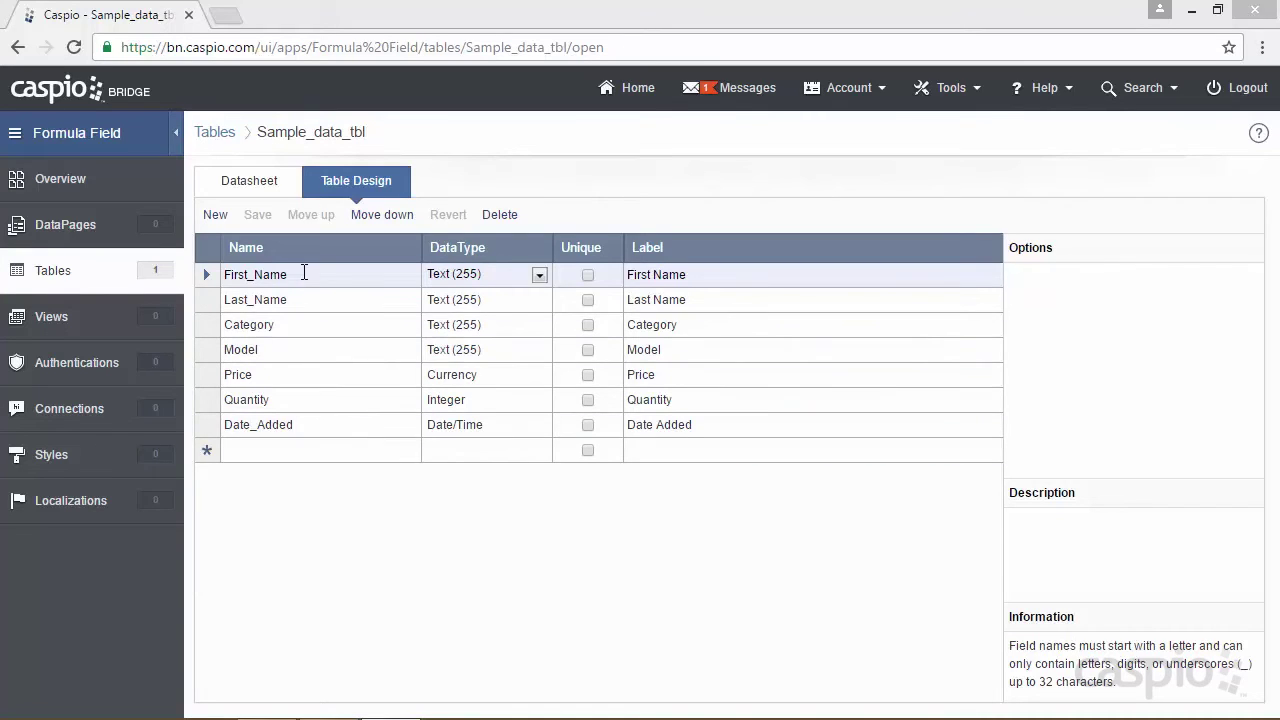
# Add a new field named Full_Name with the Formula data type to the table design.
pyautogui.click(271, 456)
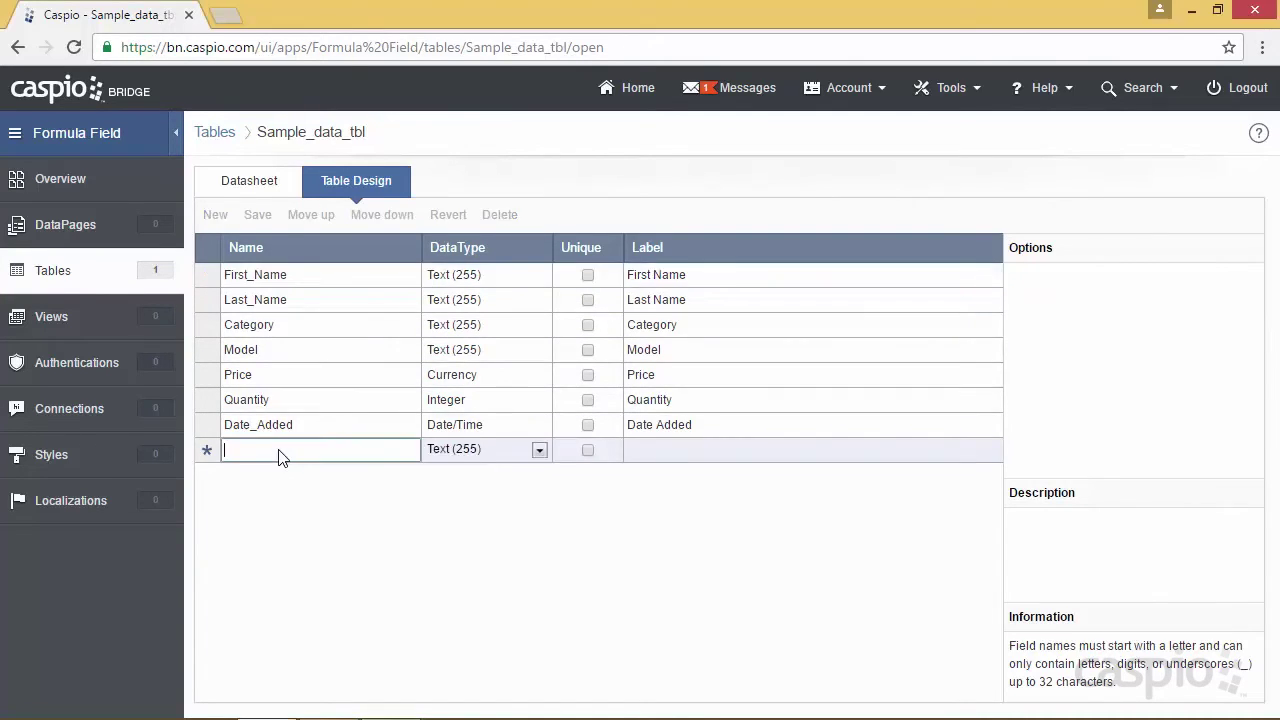
pyautogui.write('Full_Name')
pyautogui.click(539, 451)
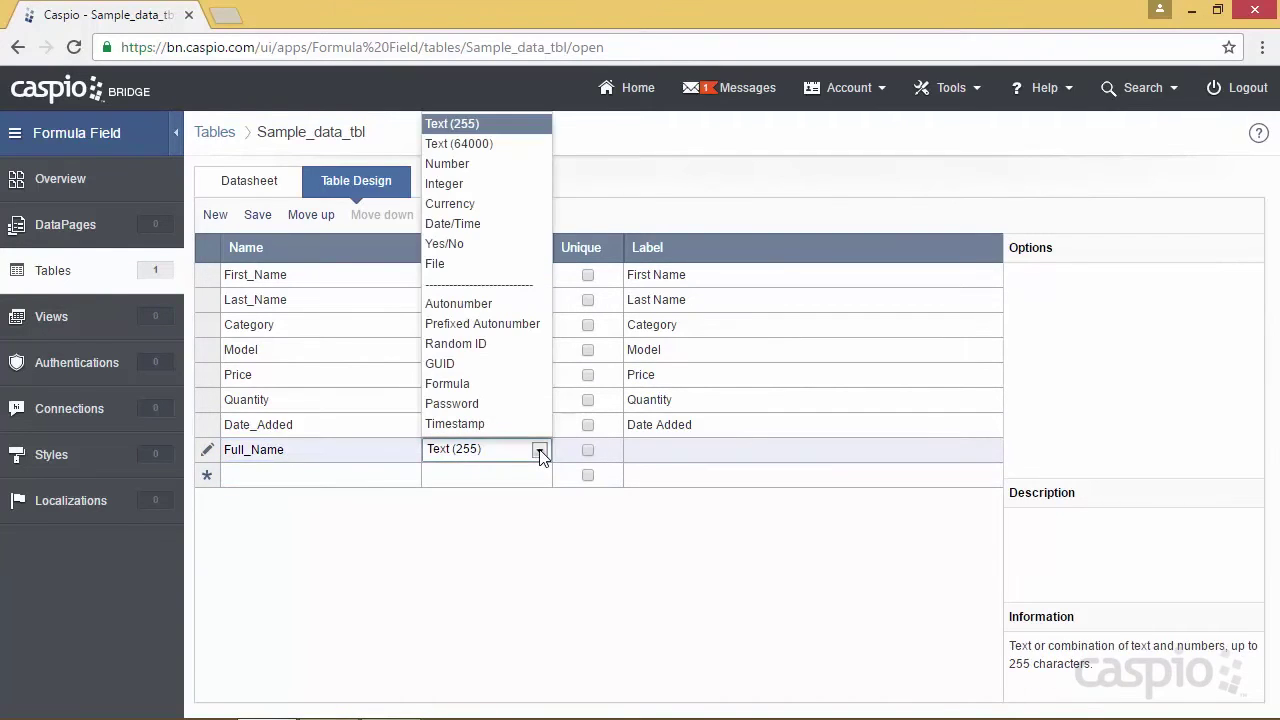
pyautogui.click(525, 390)
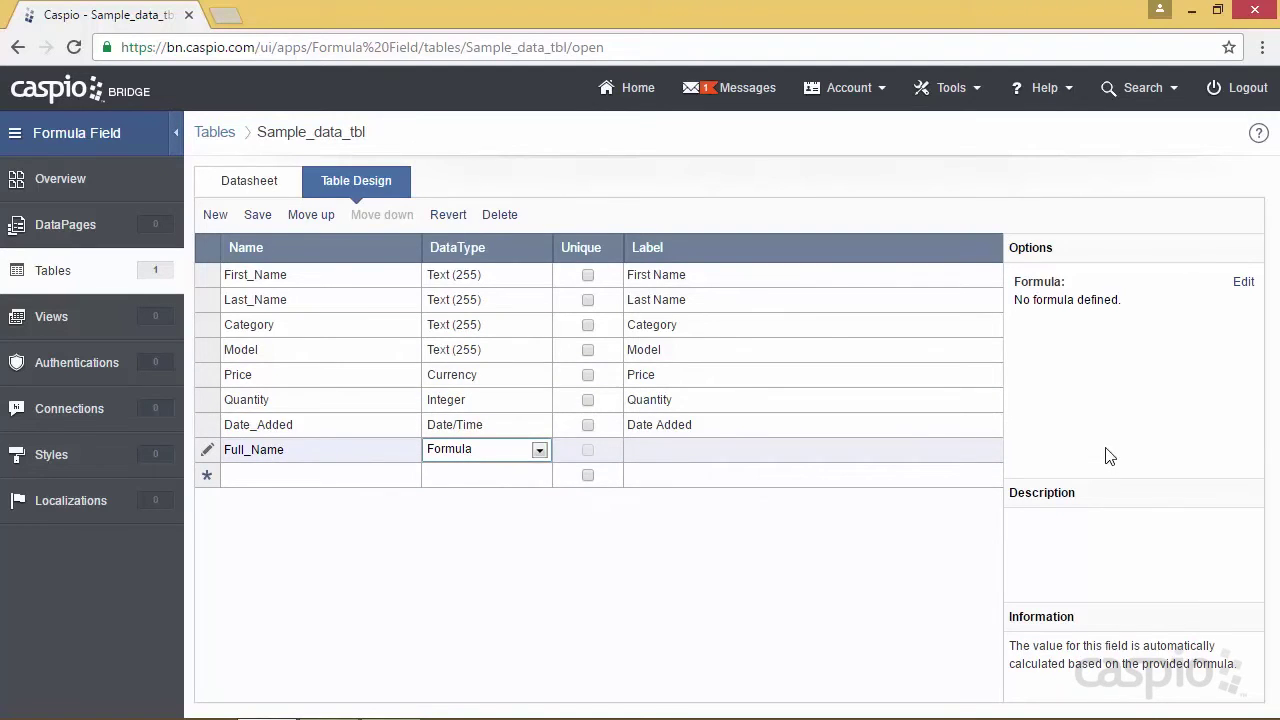
pyautogui.click(1243, 284)
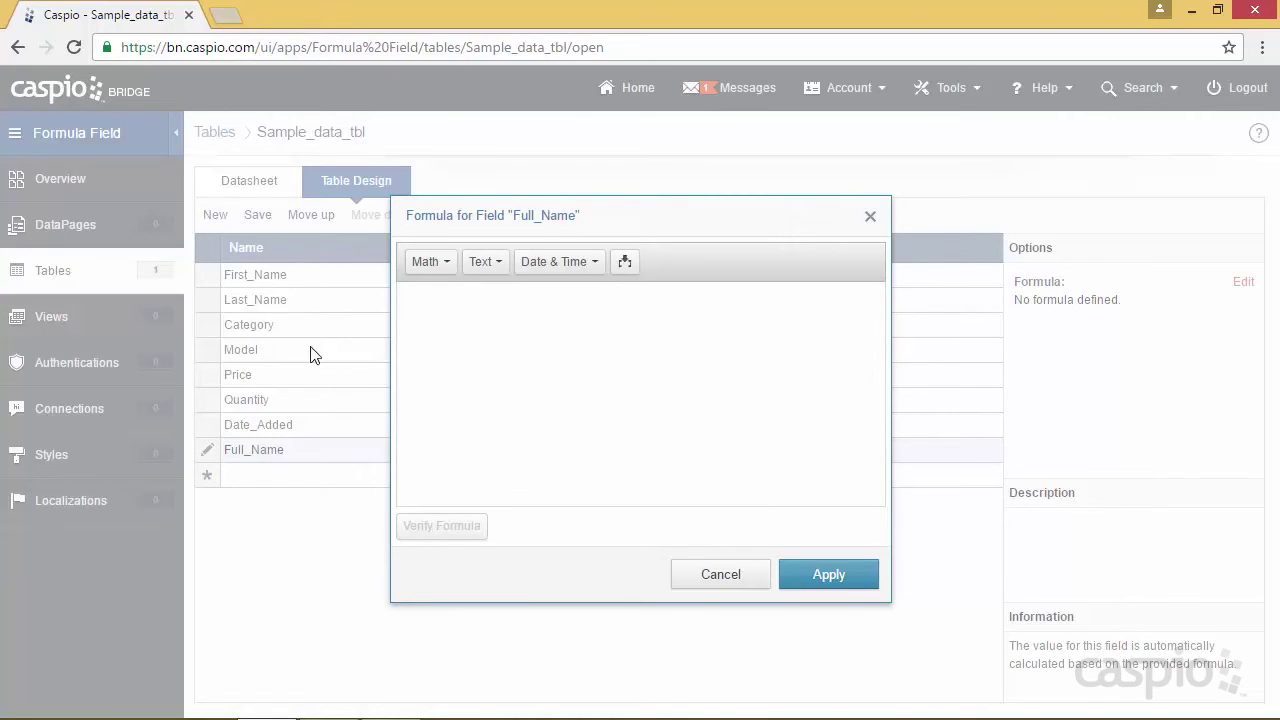
pyautogui.click(625, 263)
pyautogui.click(640, 298)
pyautogui.click(652, 349)
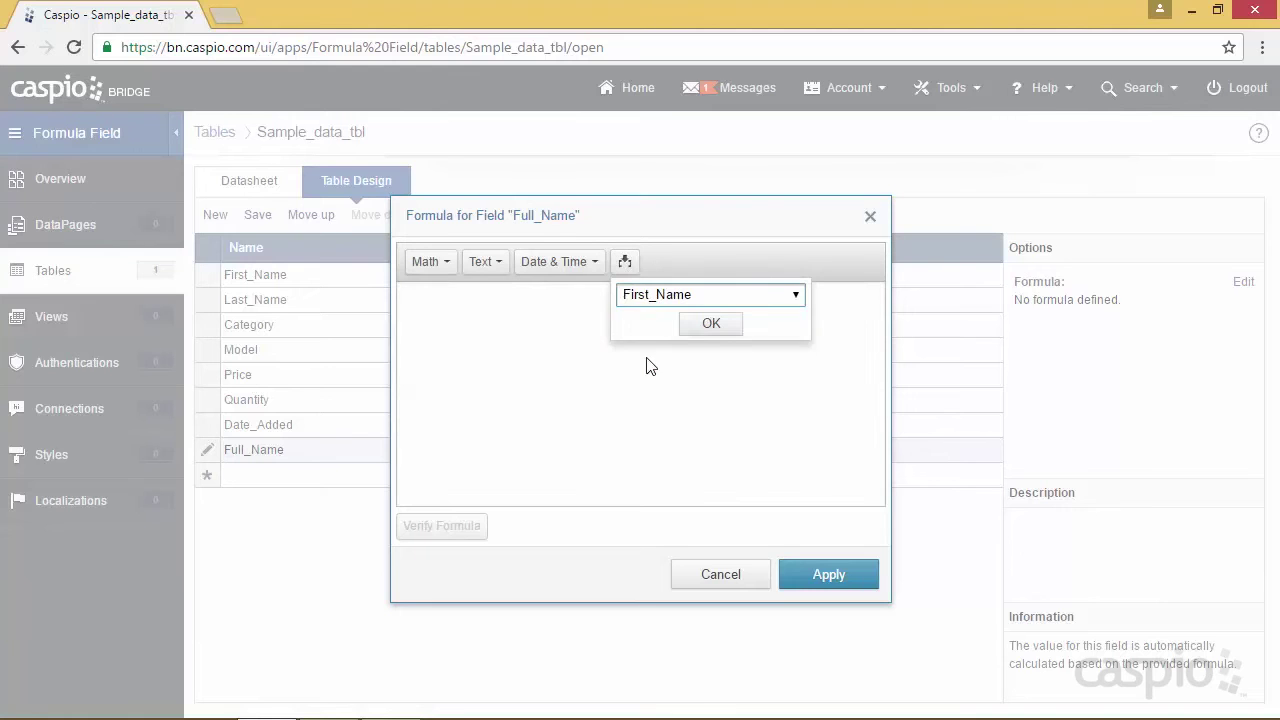
pyautogui.click(710, 325)
pyautogui.click(625, 294)
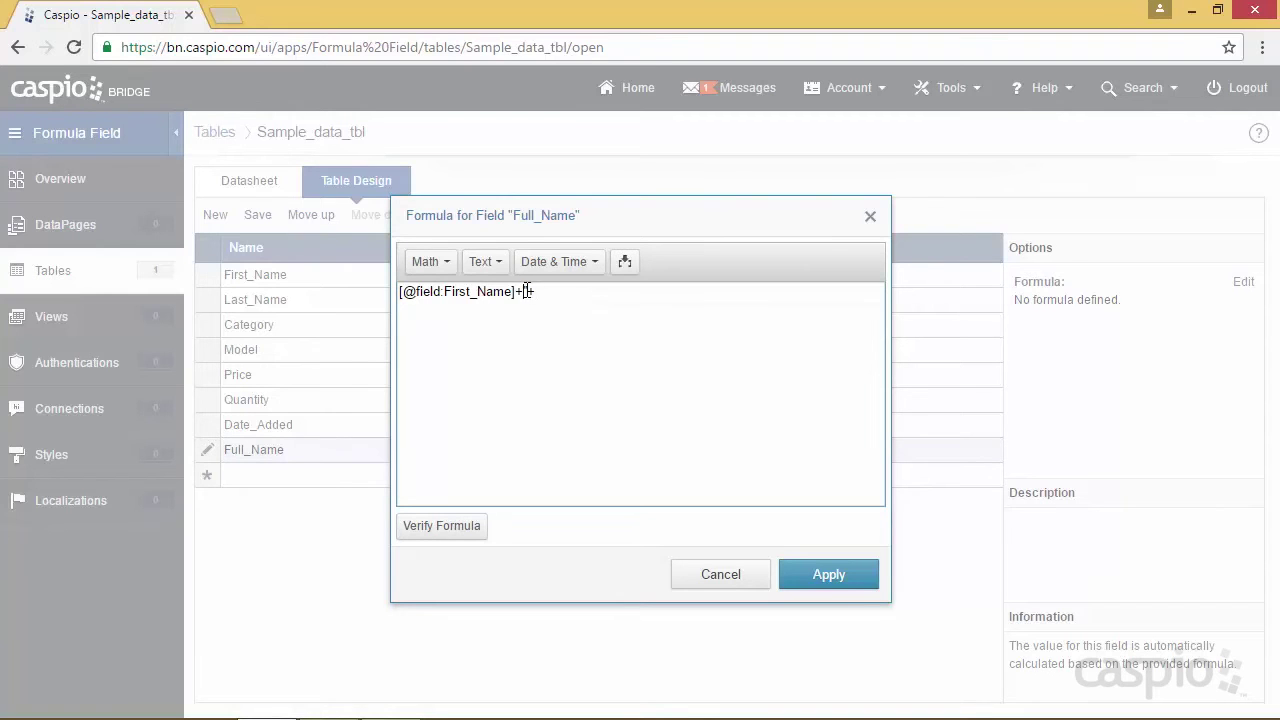
pyautogui.write('+" "+')
pyautogui.click(624, 262)
pyautogui.click(645, 296)
pyautogui.click(660, 369)
pyautogui.click(703, 330)
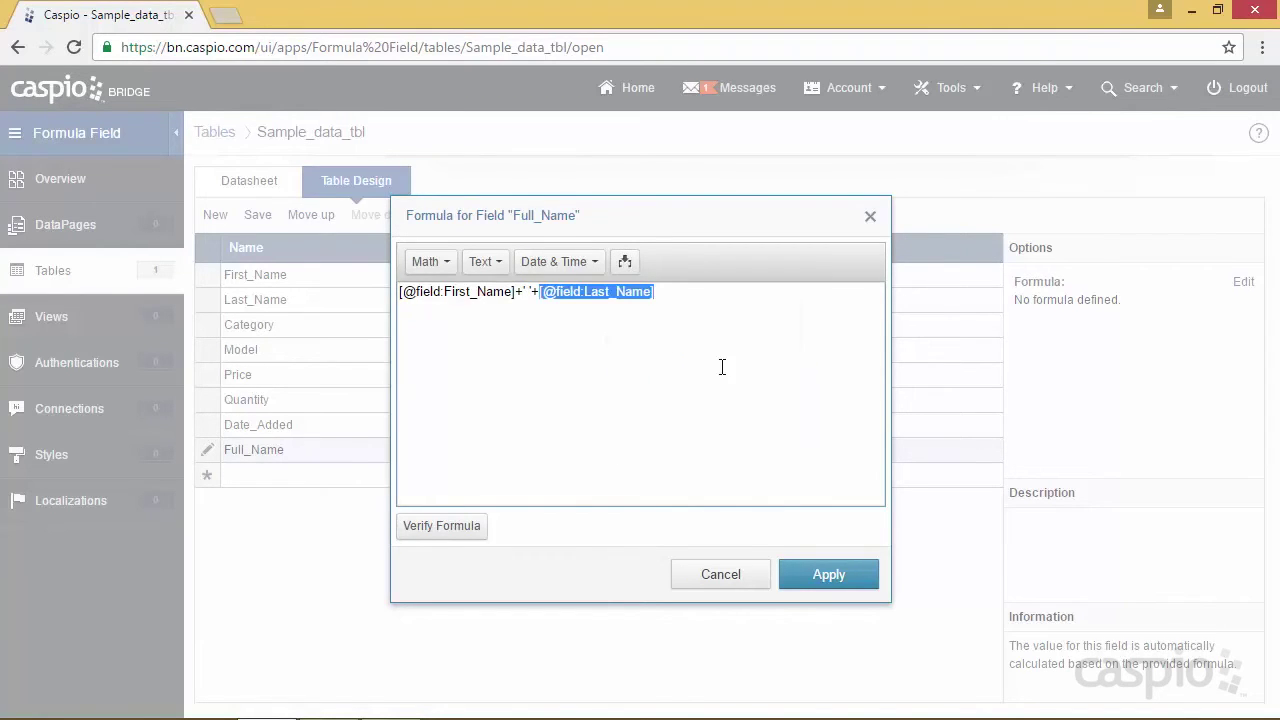
# Verify and apply the Full_Name formula, and save the table design.
pyautogui.click(455, 528)
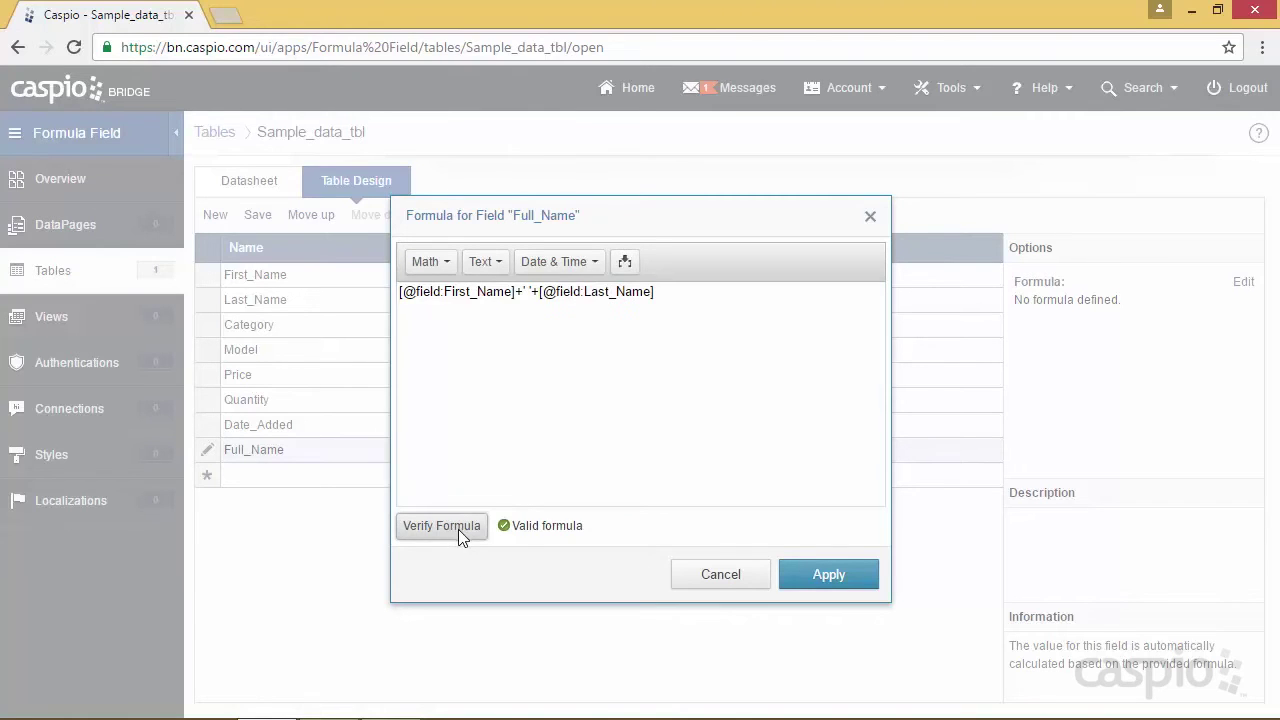
pyautogui.click(814, 575)
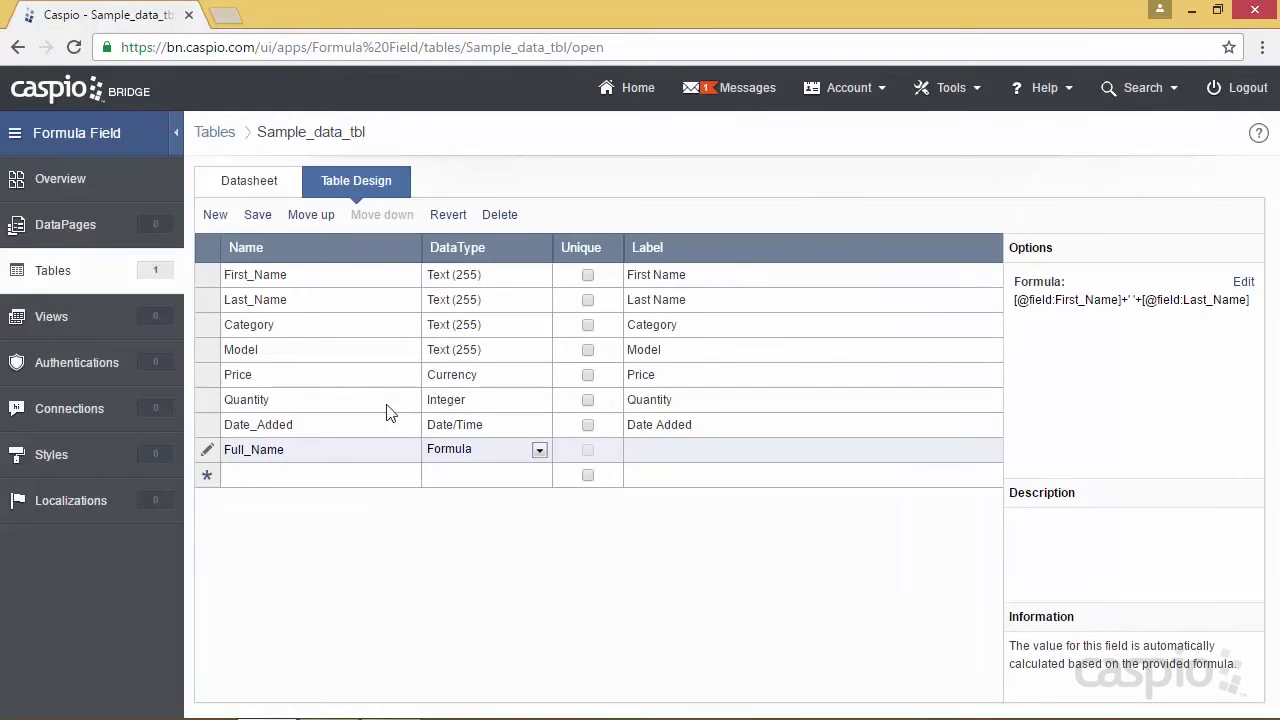
pyautogui.click(259, 222)
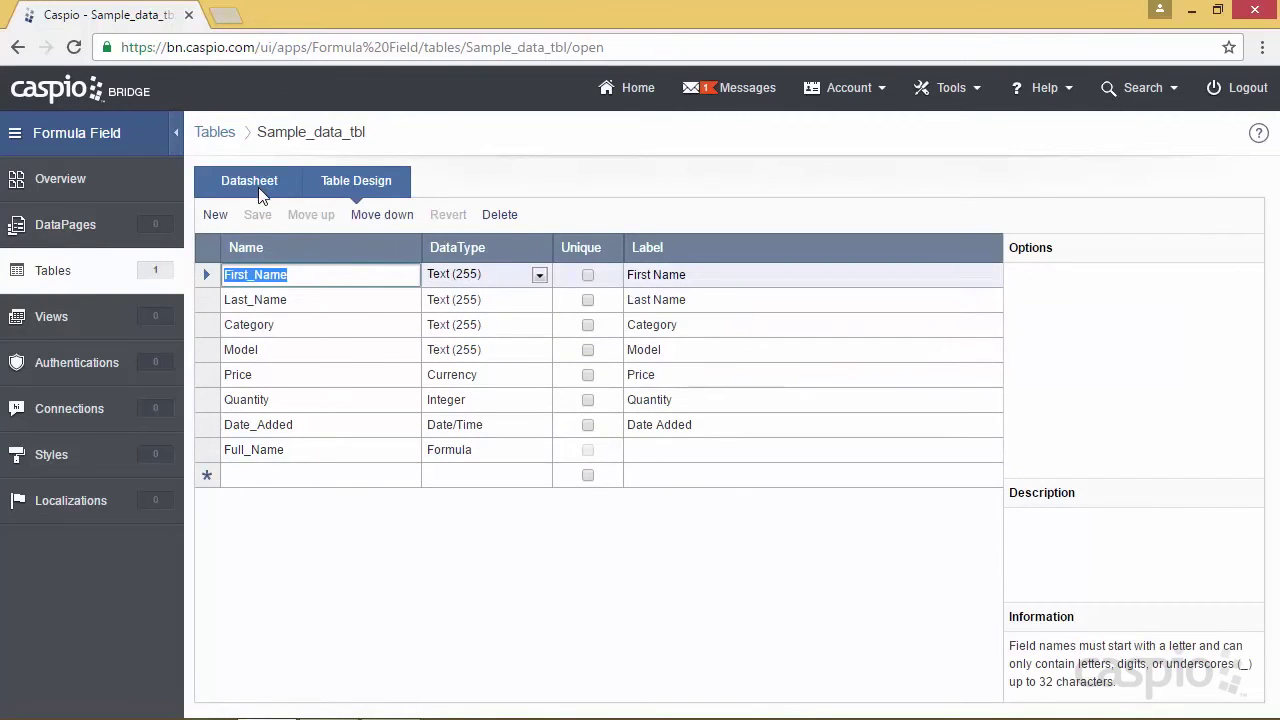
# Add a new record to the table's datasheet, entering only the person's first name and last name.
pyautogui.click(259, 188)
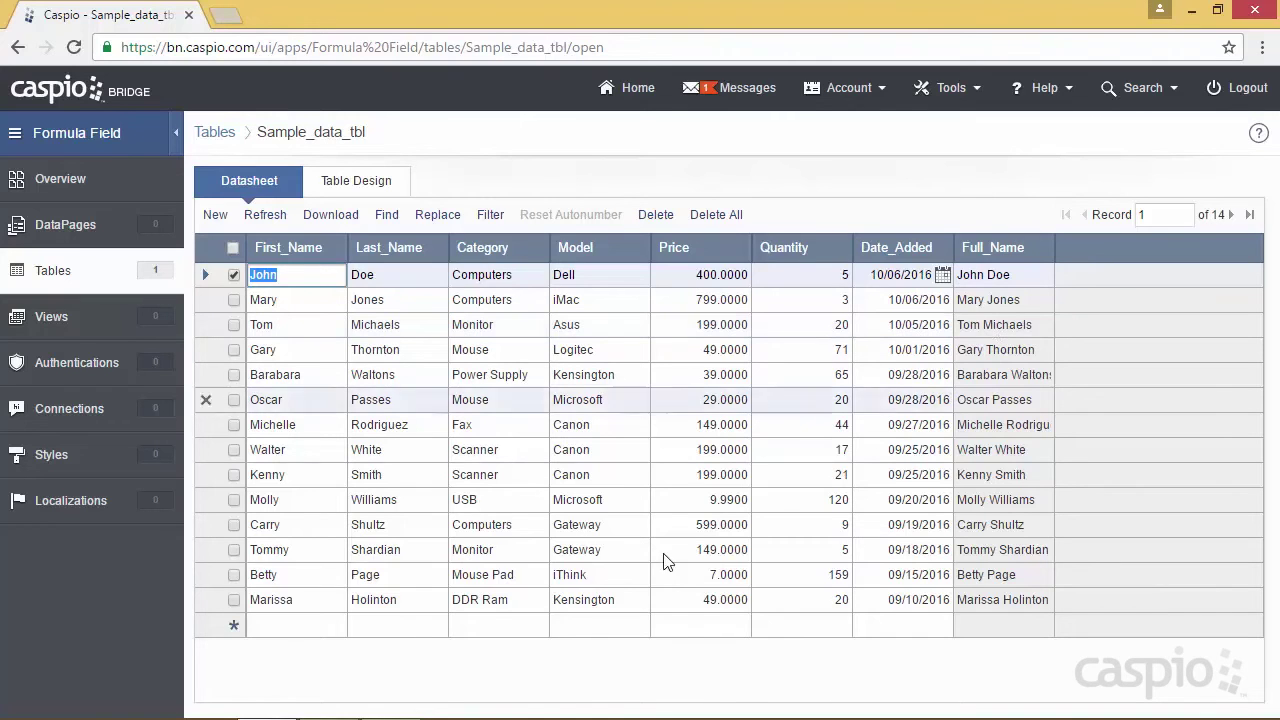
pyautogui.click(290, 625)
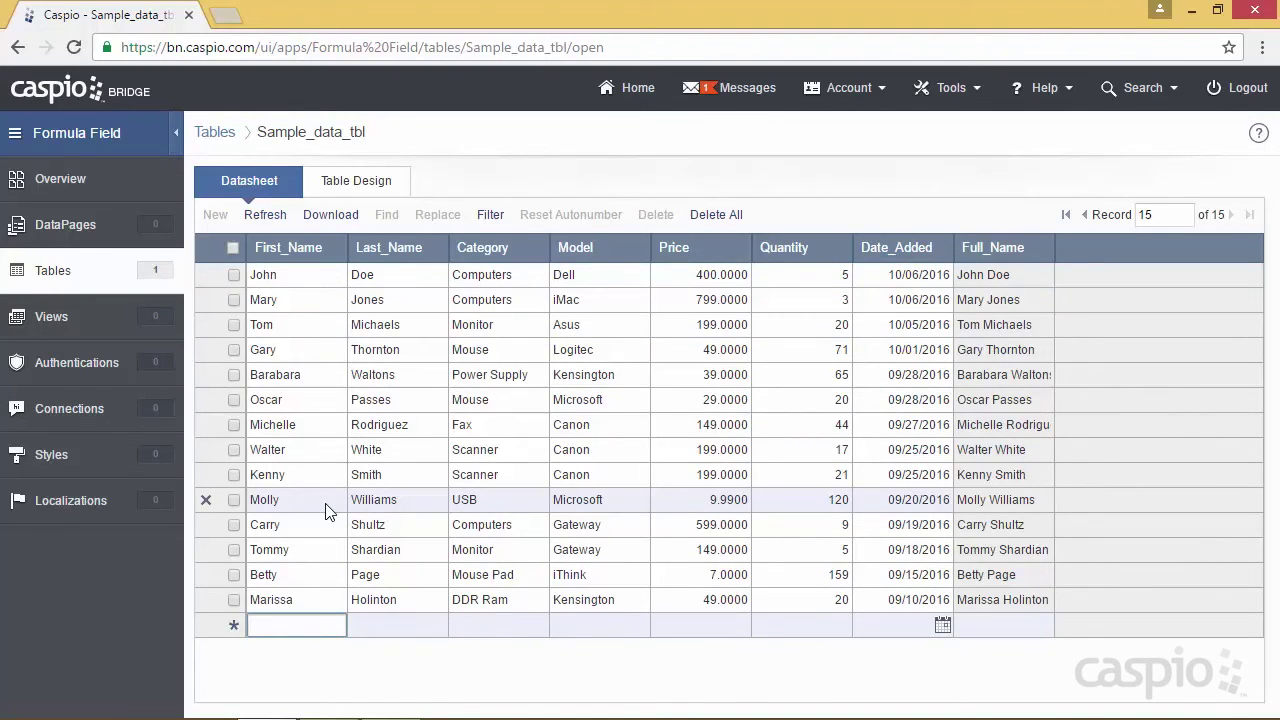
pyautogui.write('Ben')
pyautogui.press('Tab')
pyautogui.write('Jones')
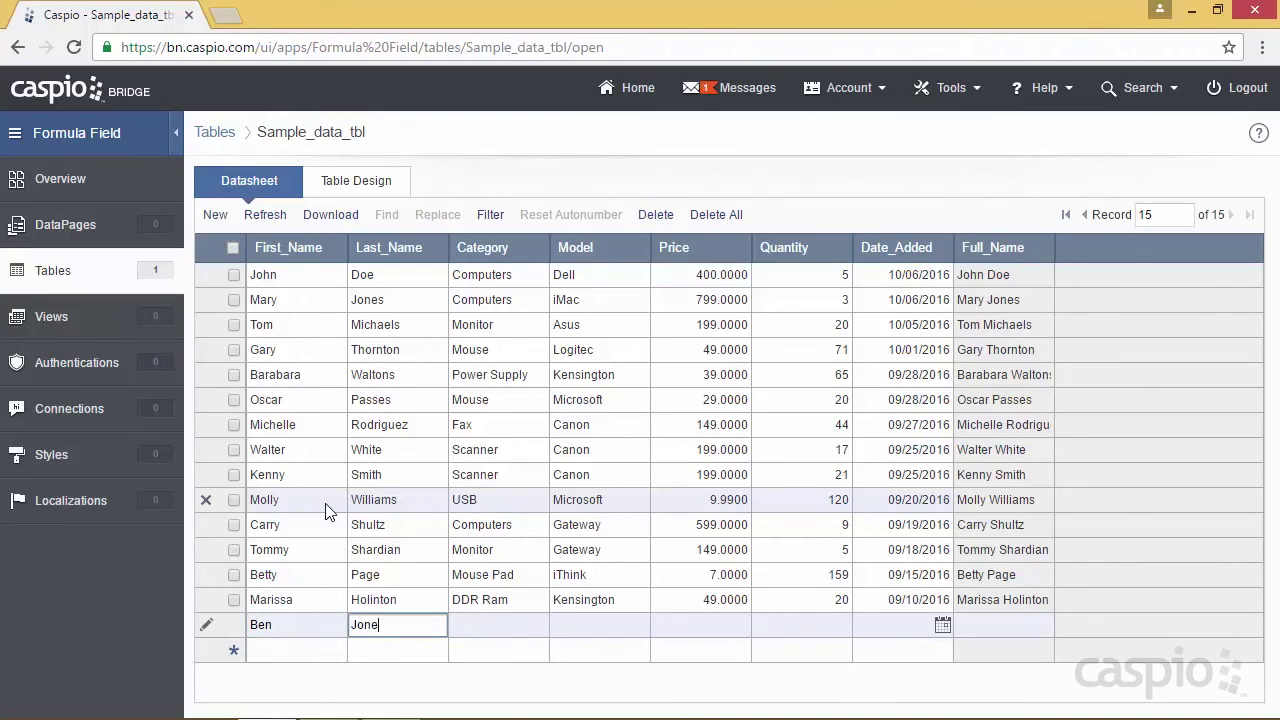
pyautogui.click(307, 652)
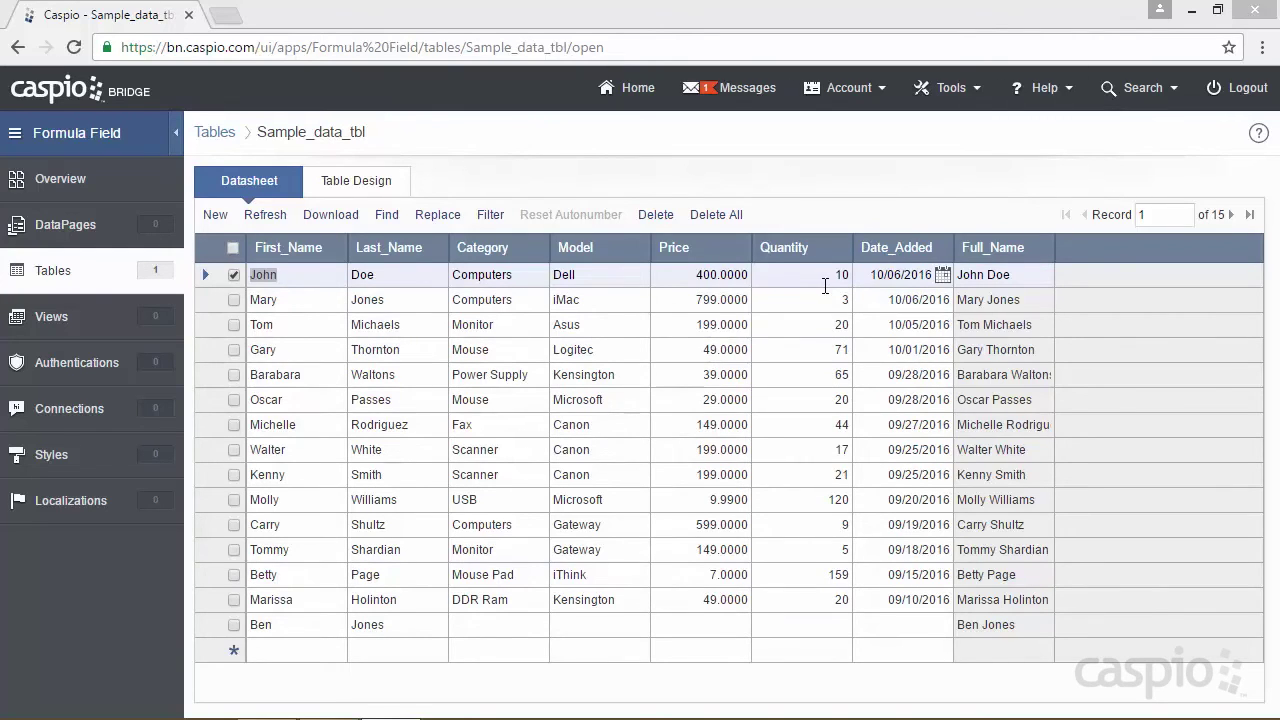
# Add a new field named Total with the Formula data type to the table design.
pyautogui.click(365, 181)
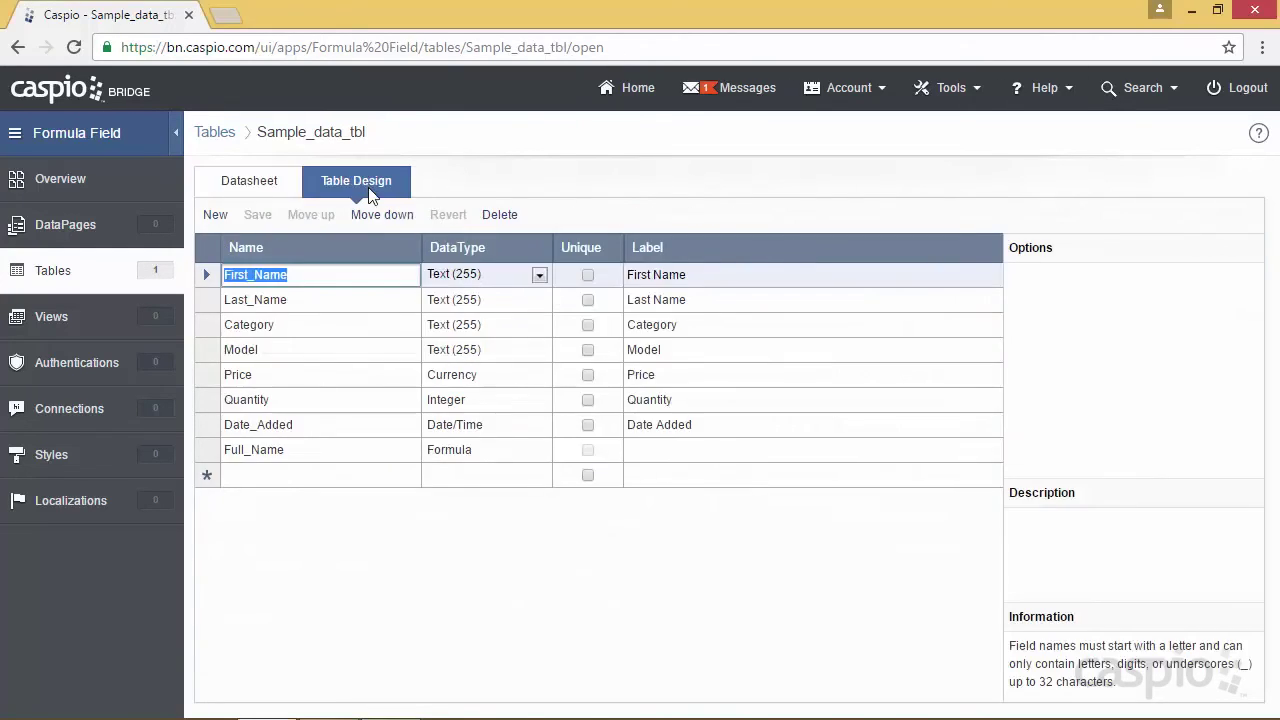
pyautogui.click(276, 476)
pyautogui.write('Total')
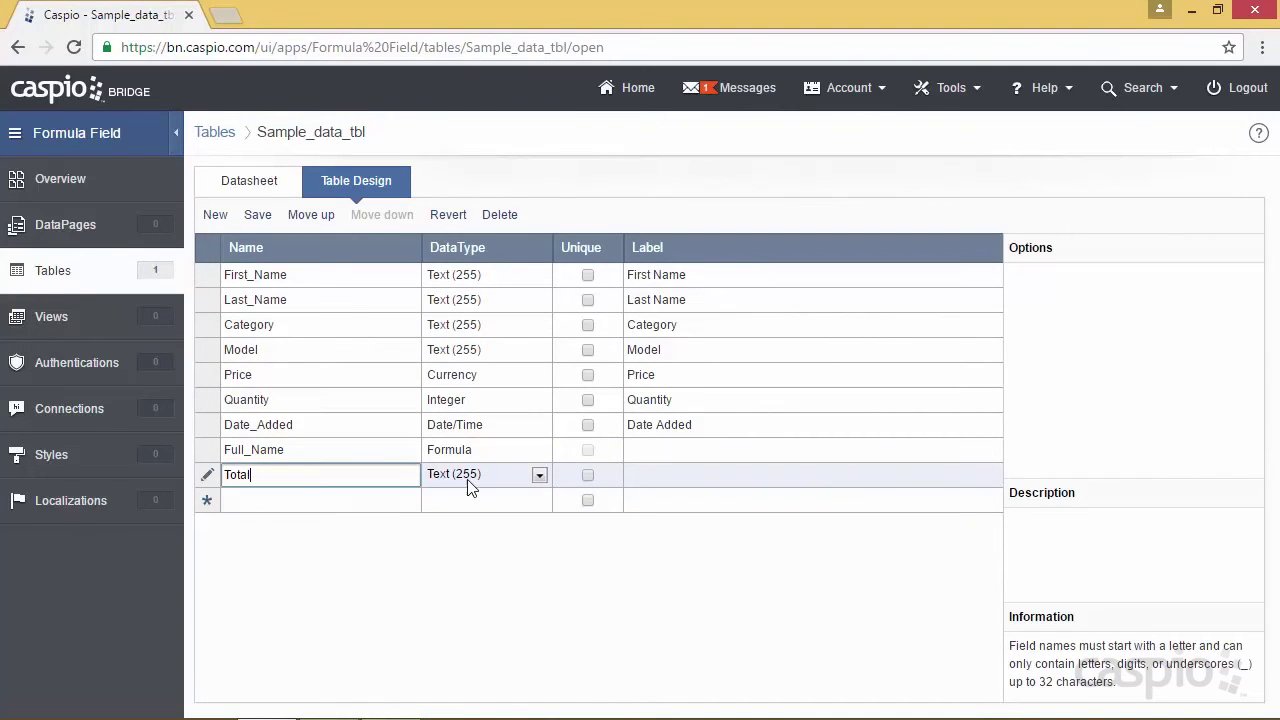
pyautogui.click(470, 487)
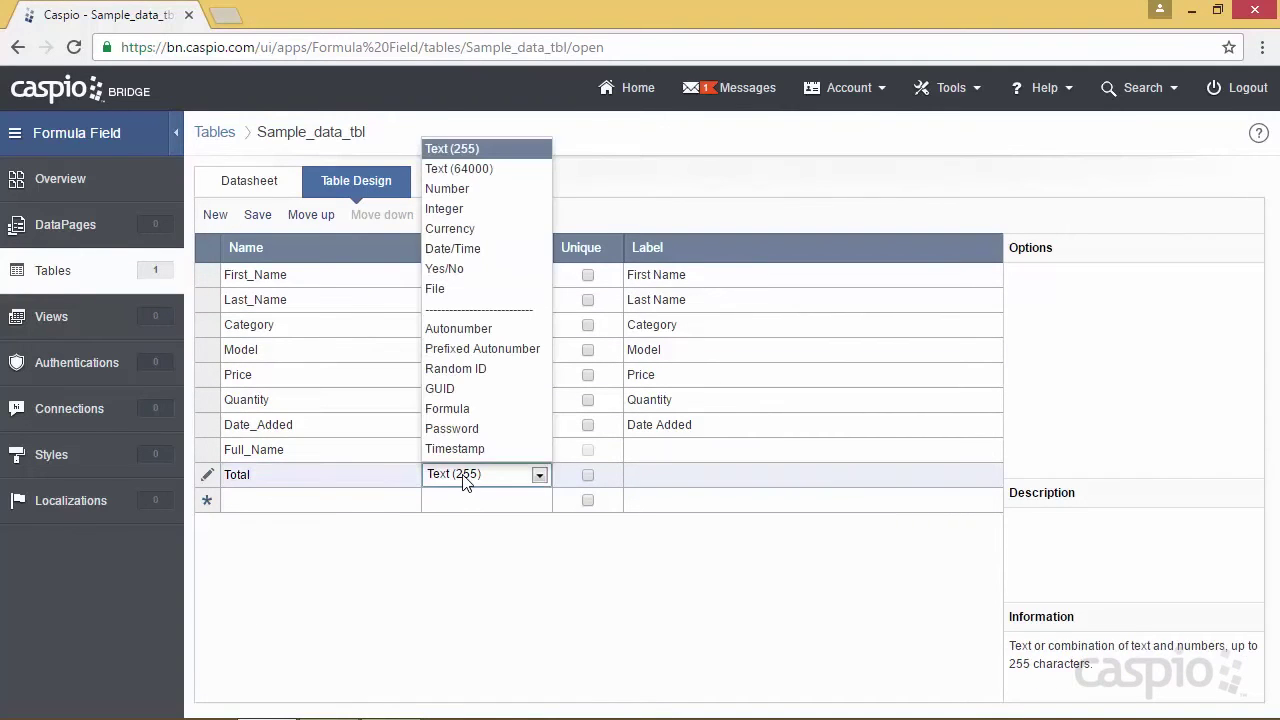
pyautogui.click(460, 419)
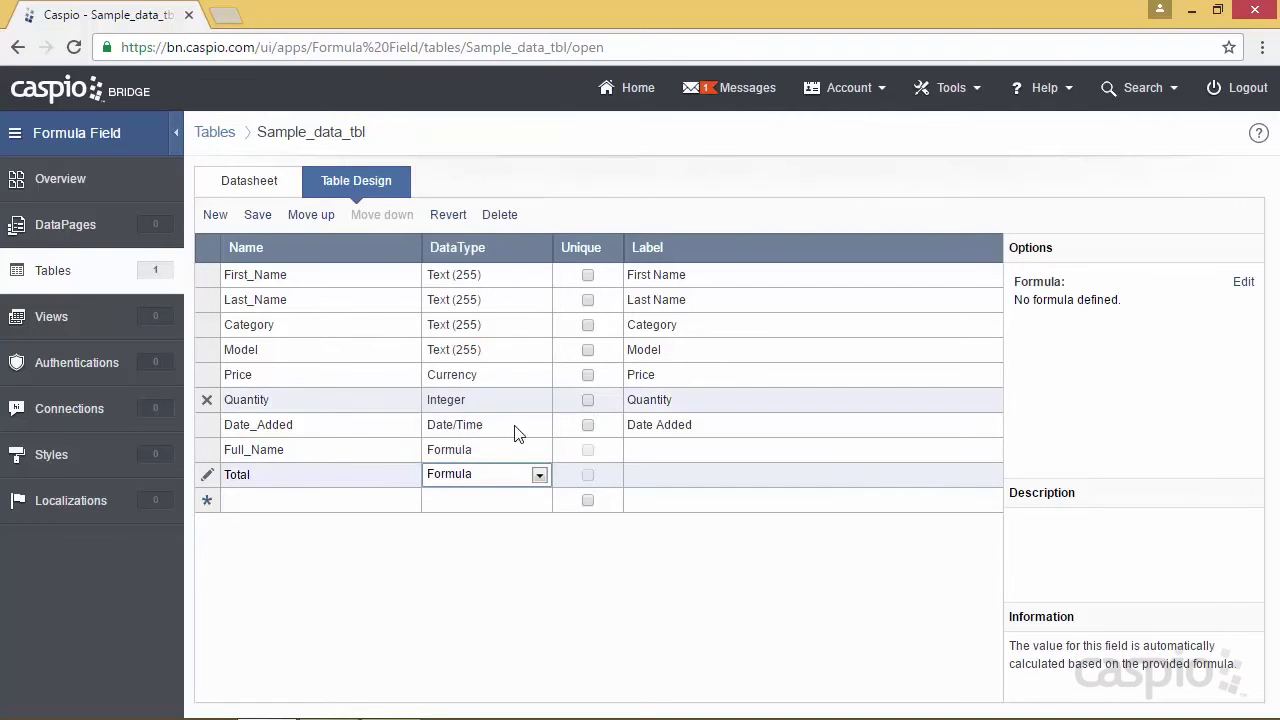
pyautogui.click(1243, 285)
pyautogui.click(791, 337)
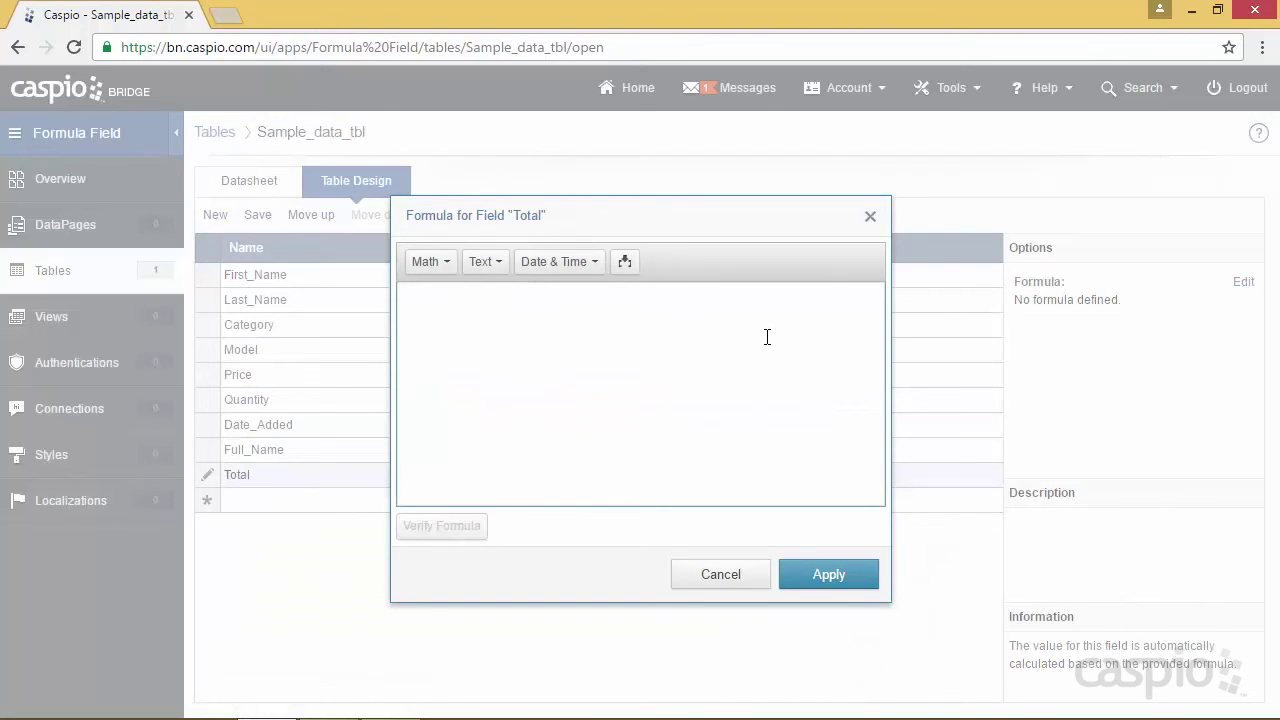
pyautogui.click(626, 263)
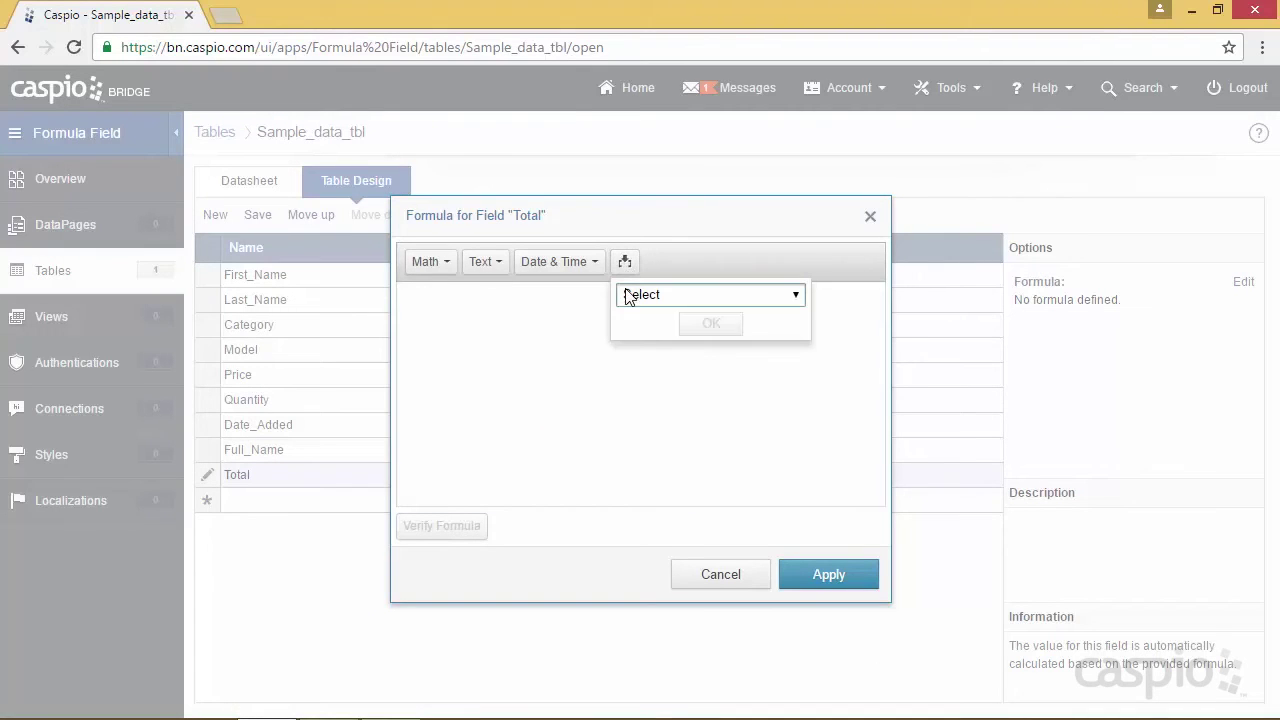
pyautogui.click(706, 294)
pyautogui.click(640, 414)
pyautogui.click(709, 325)
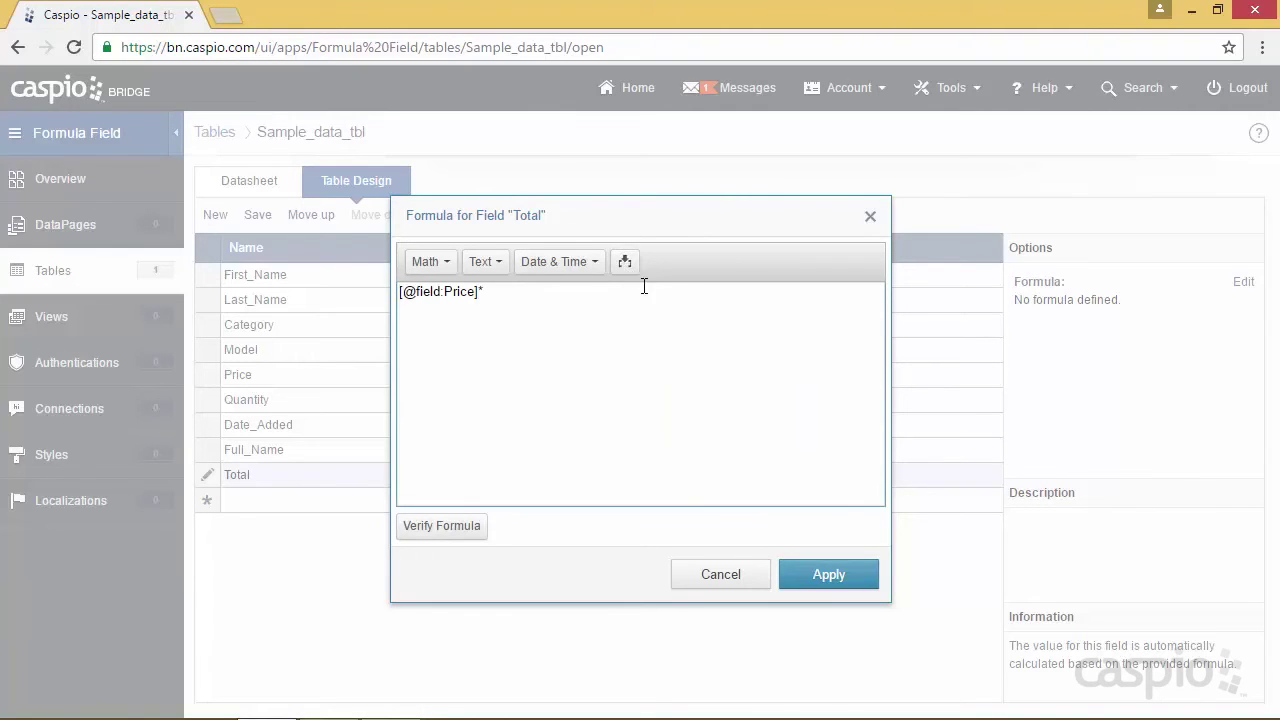
pyautogui.click(625, 262)
pyautogui.click(637, 296)
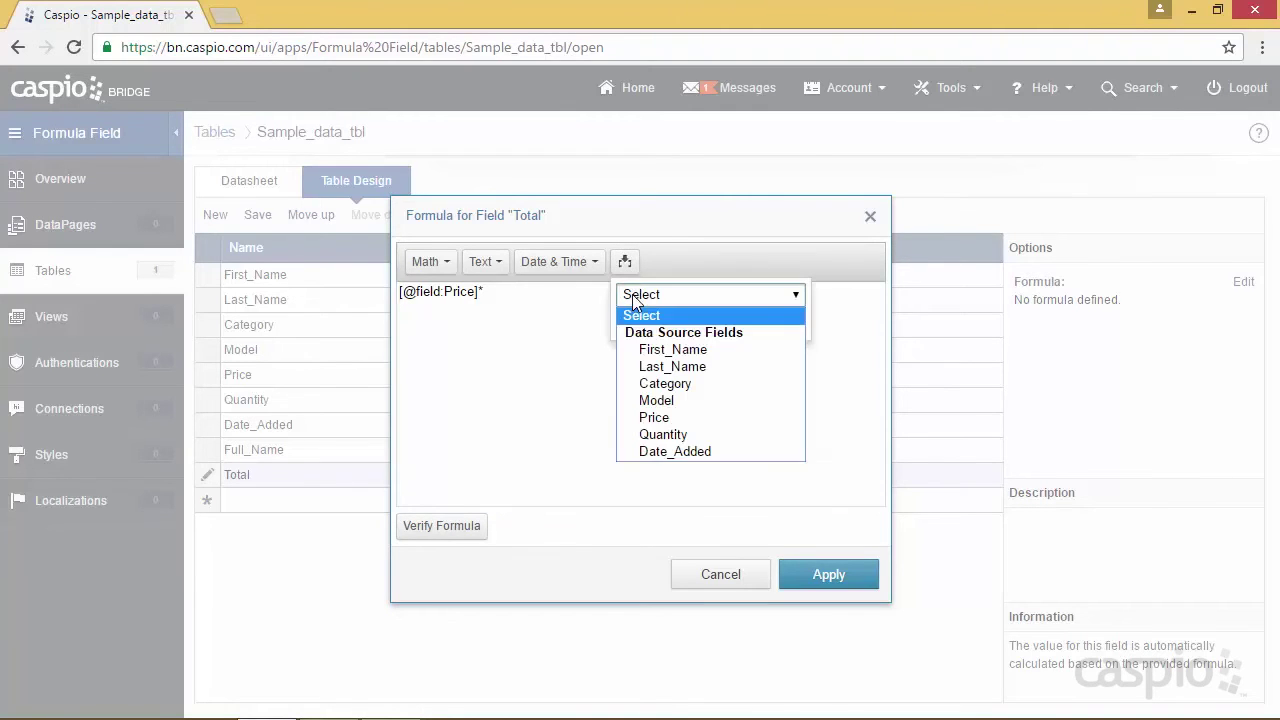
pyautogui.click(660, 435)
pyautogui.click(706, 330)
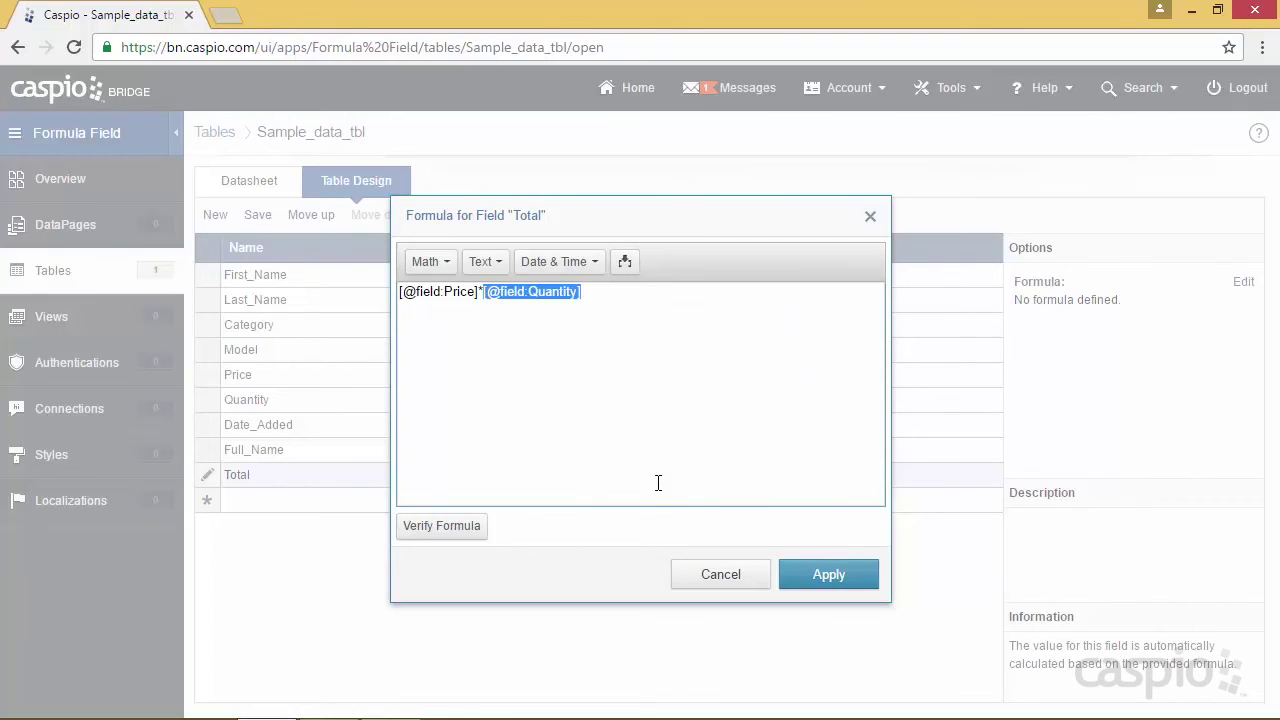
# Verify and apply the Total formula, and save the table design.
pyautogui.click(470, 530)
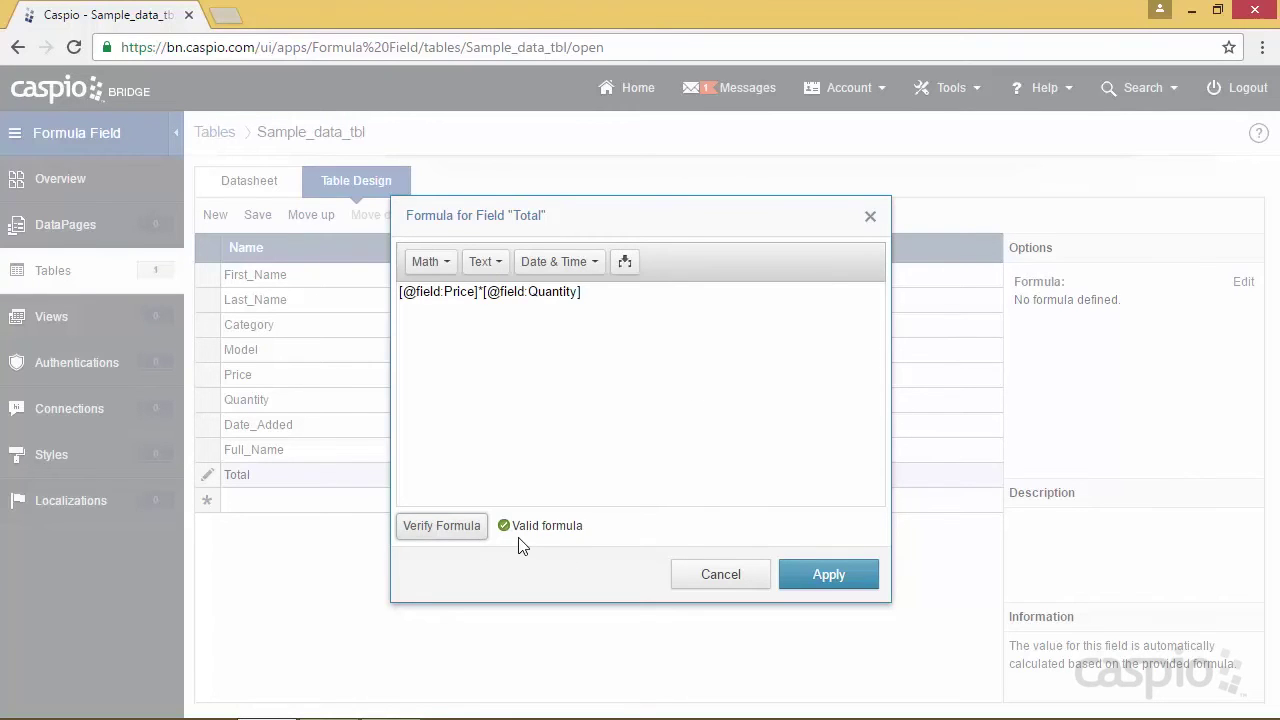
pyautogui.click(830, 576)
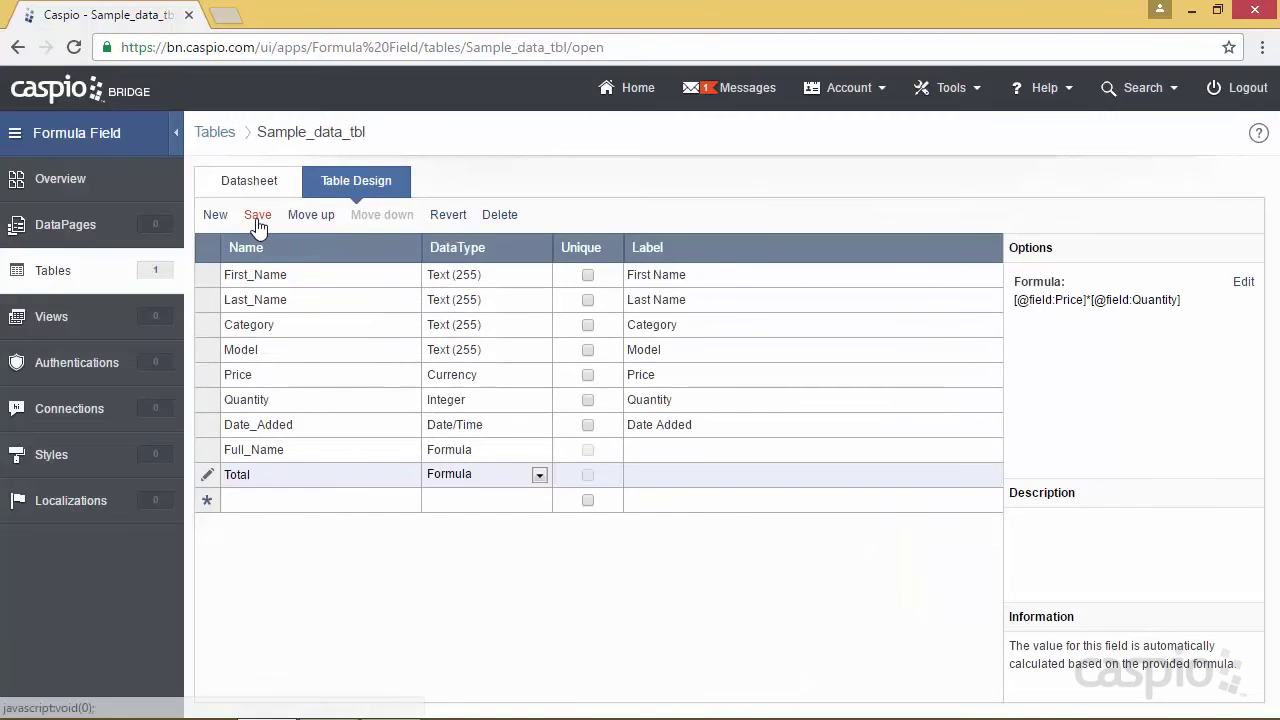
pyautogui.click(258, 218)
# Set the Quantity of the first datasheet record, the Dell computer, to 20 and commit the change.
pyautogui.click(251, 190)
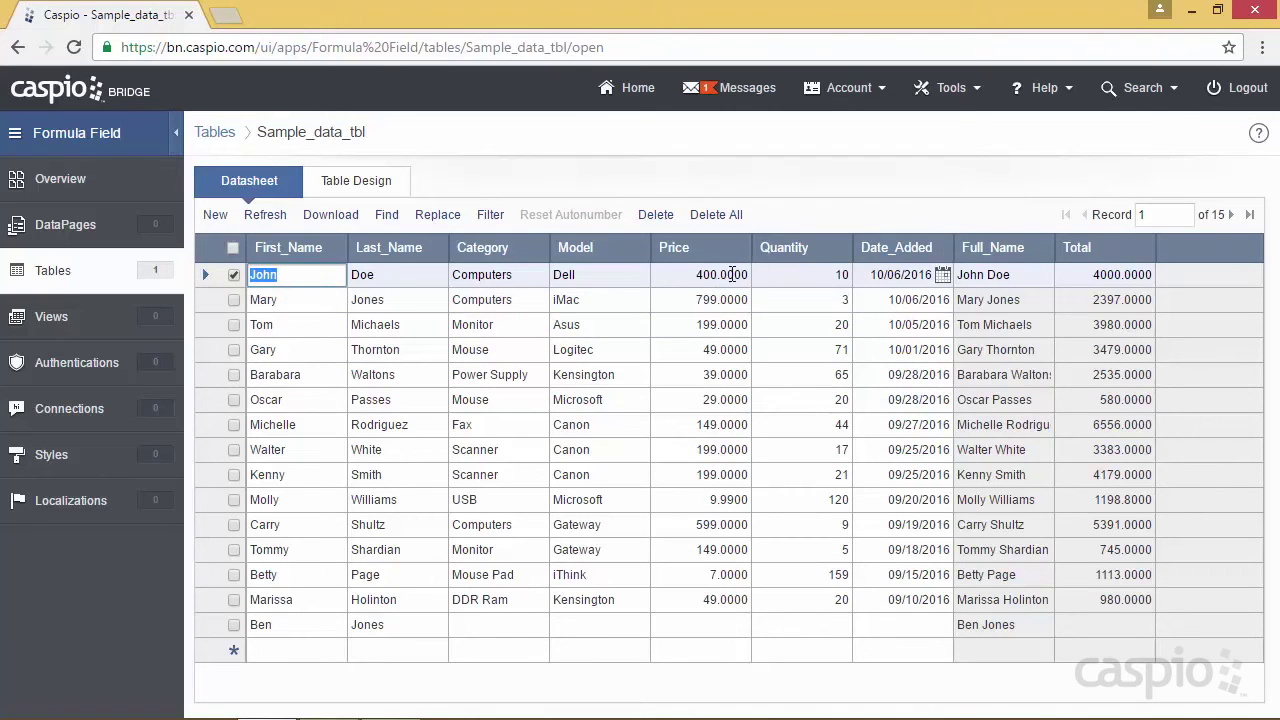
pyautogui.click(799, 276)
pyautogui.moveTo(799, 276); pyautogui.dragTo(851, 276)
pyautogui.write('20')
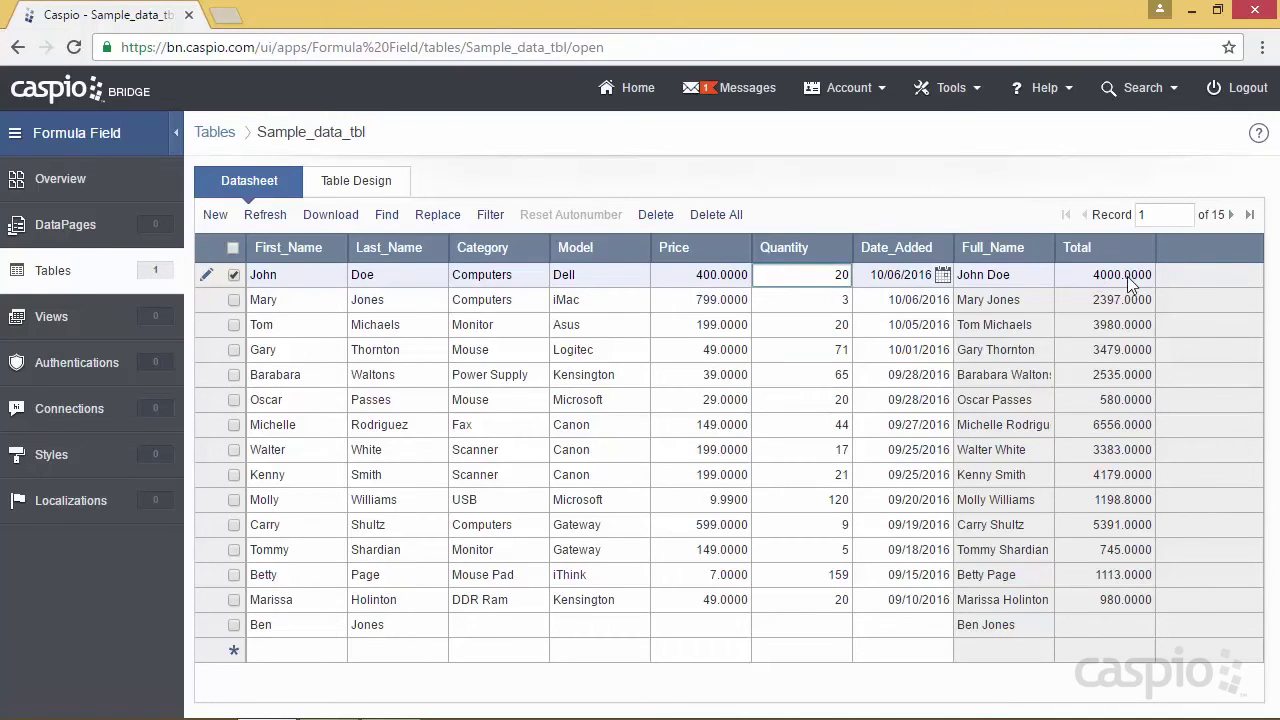
pyautogui.click(835, 300)
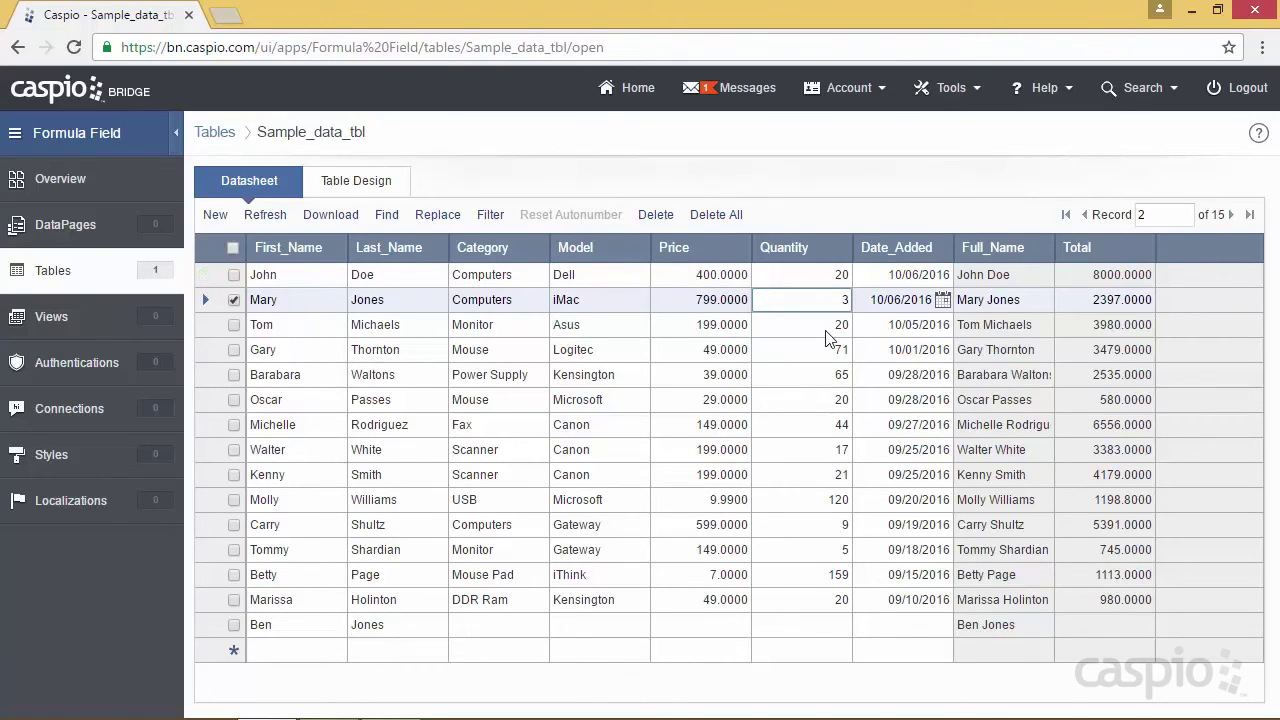
pyautogui.click(304, 650)
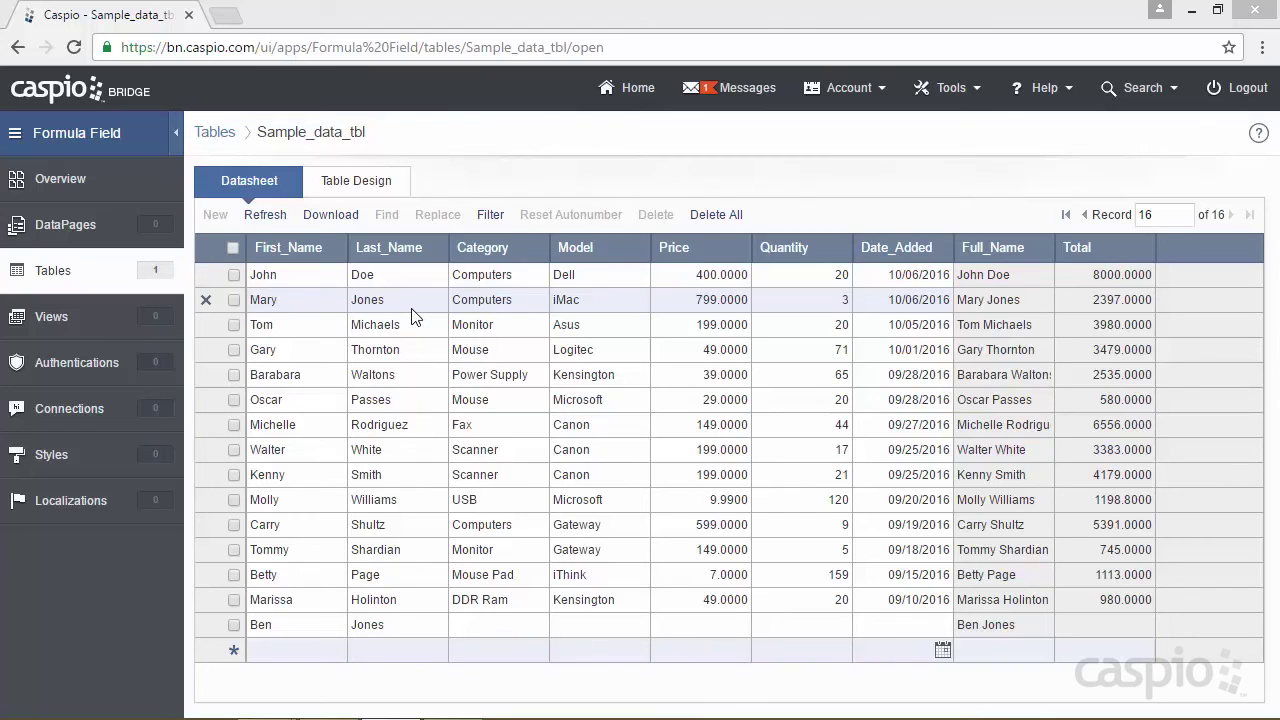
# Add a new field named Commission with the Formula data type to the table design.
pyautogui.click(372, 190)
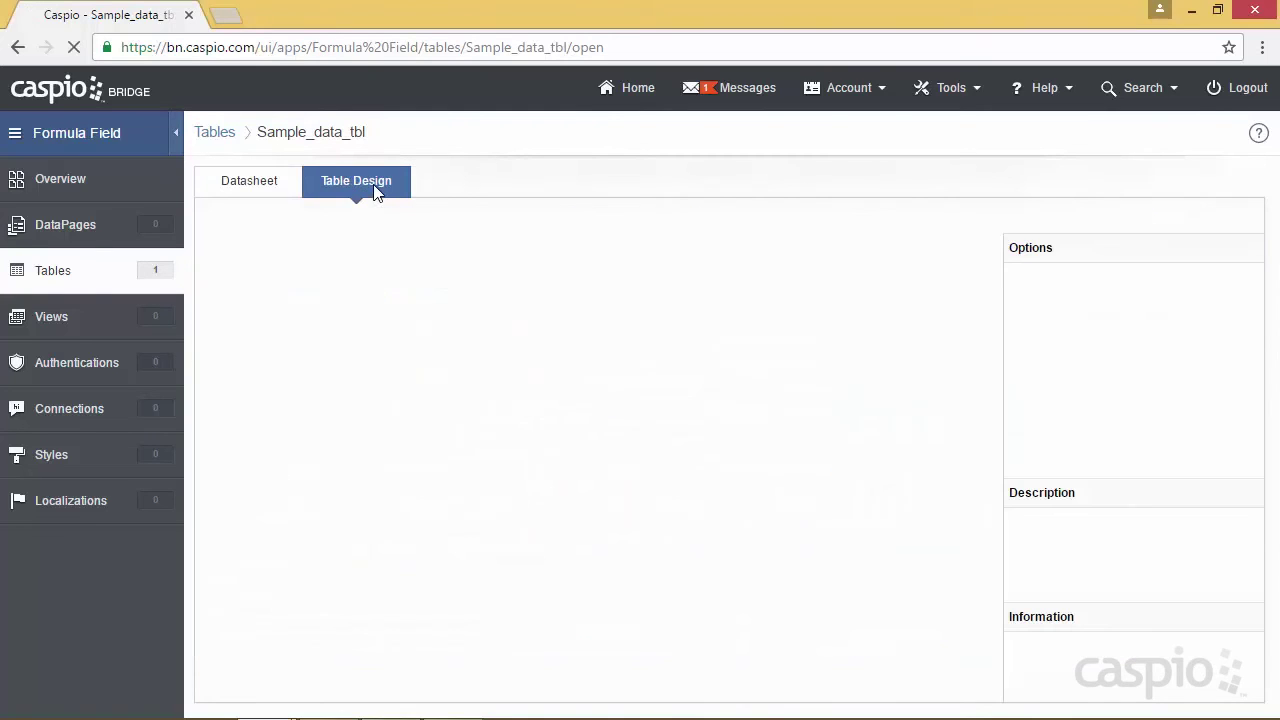
pyautogui.click(294, 498)
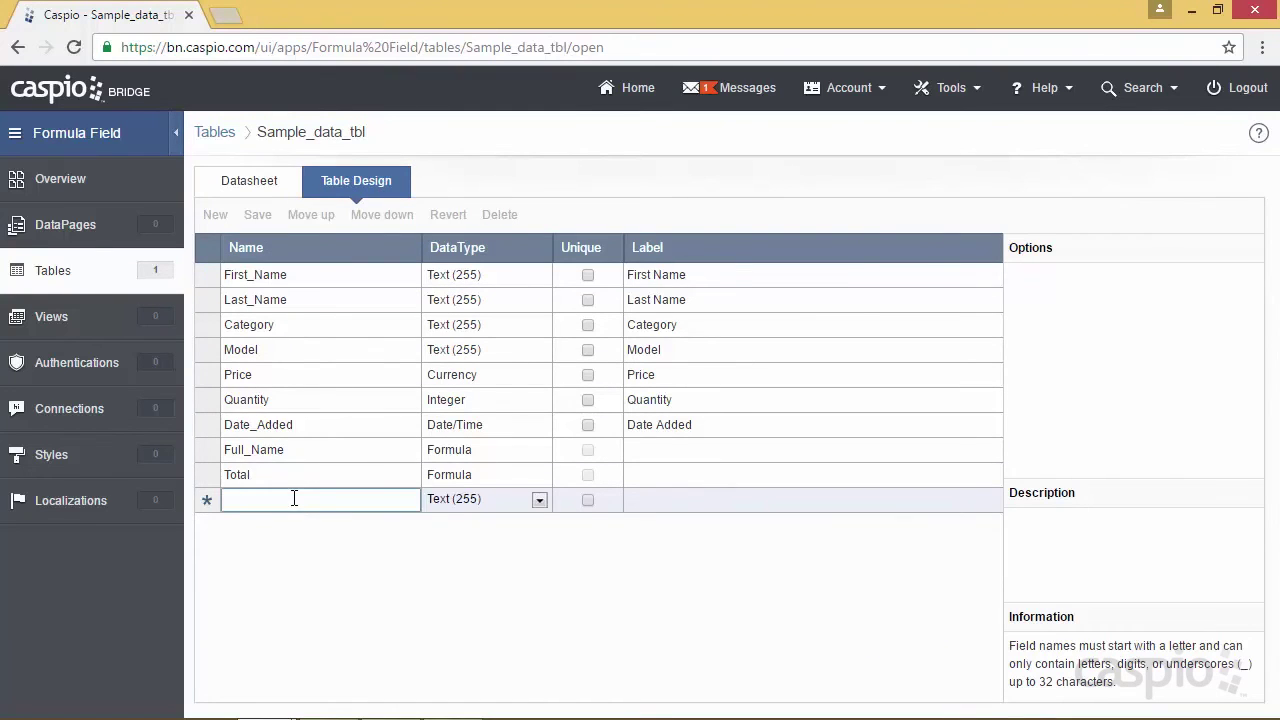
pyautogui.write('Commission')
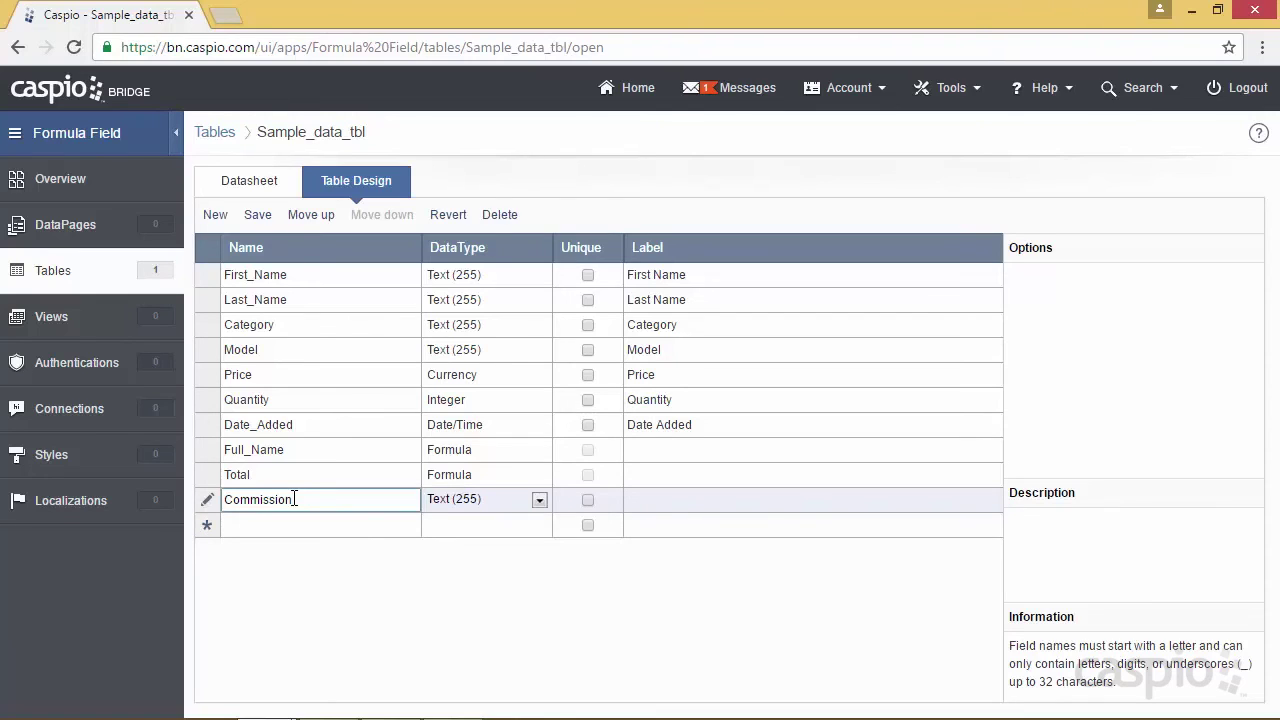
pyautogui.click(474, 505)
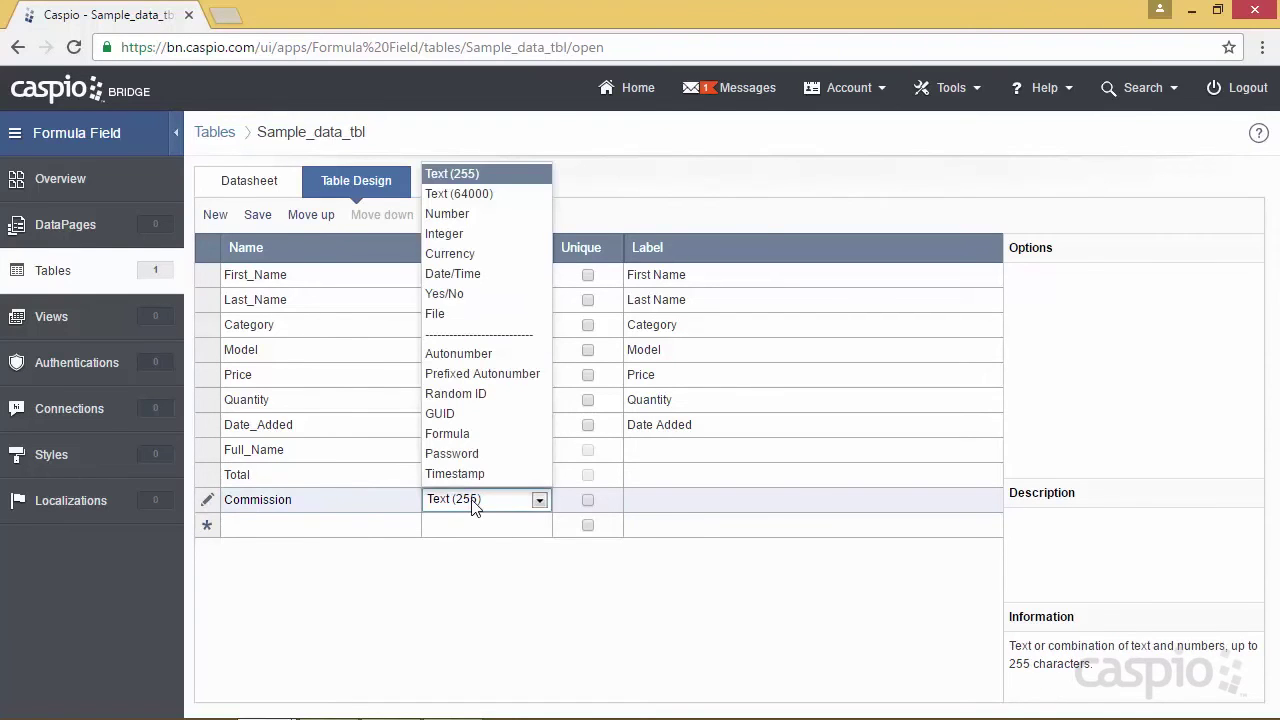
pyautogui.click(466, 434)
# Open the formula editor for the Commission field and look through its math, text and date functions and the insertable data source fields.
pyautogui.click(1242, 283)
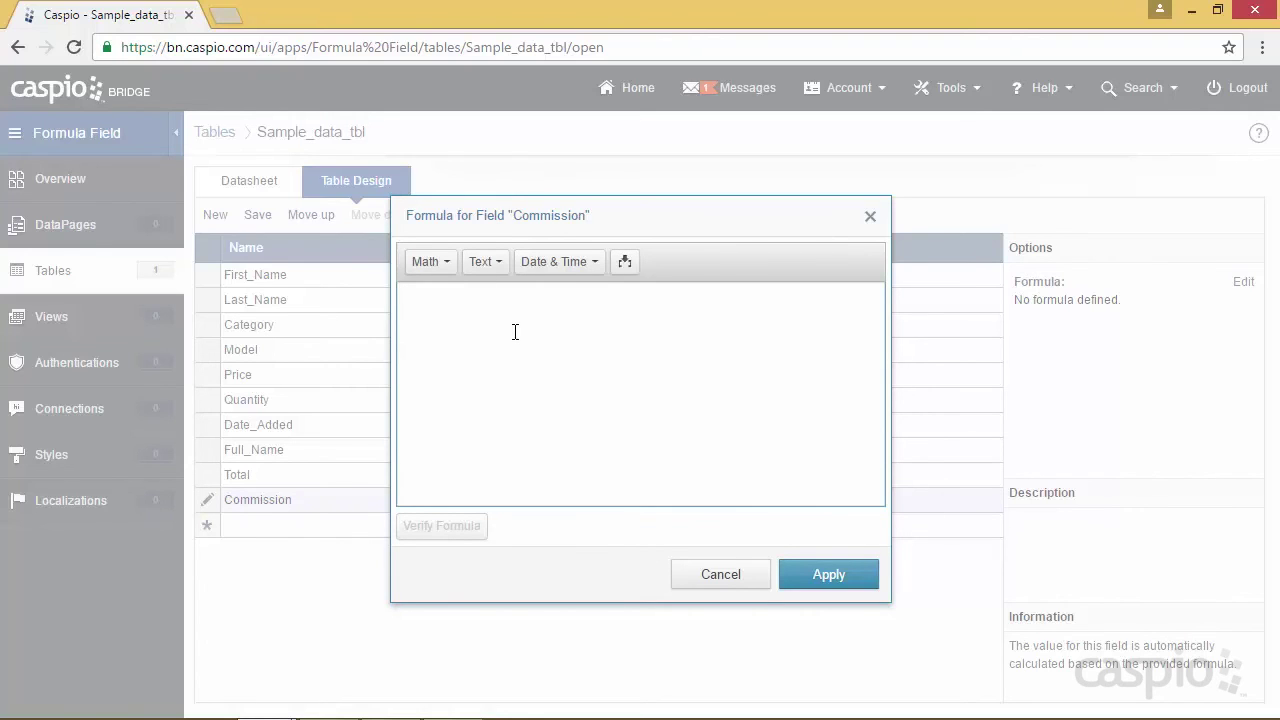
pyautogui.click(448, 265)
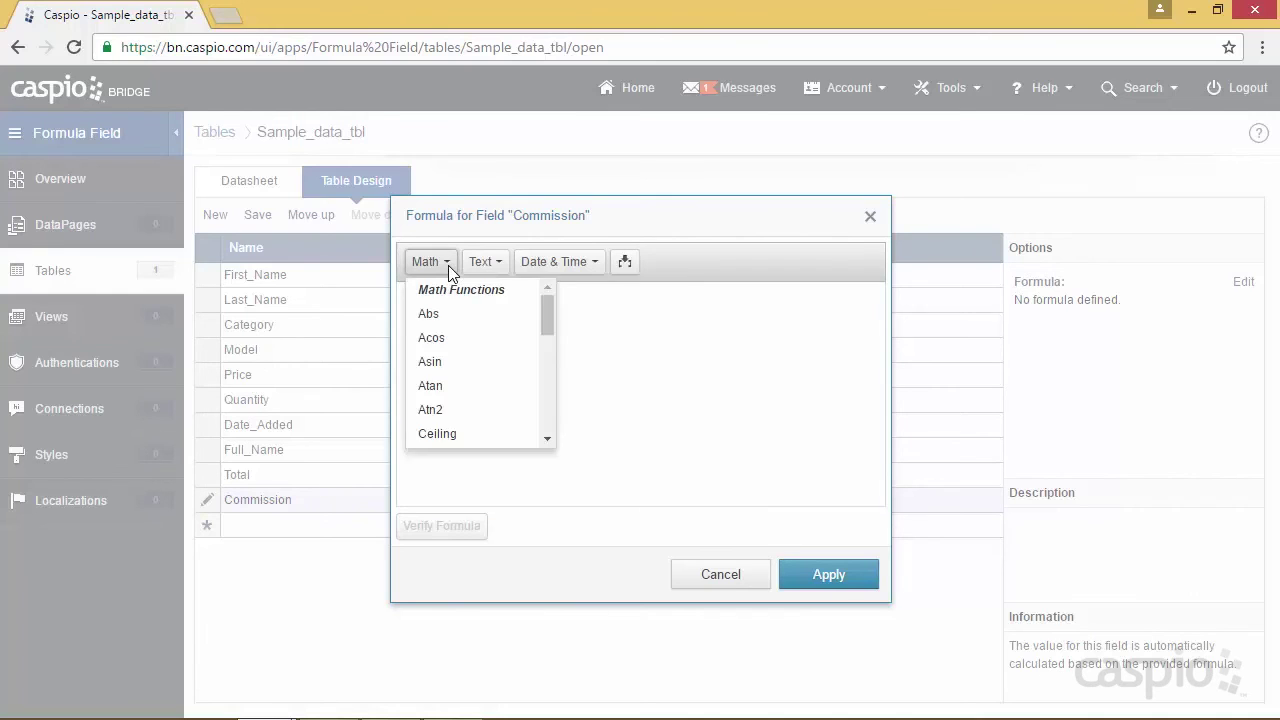
pyautogui.click(494, 265)
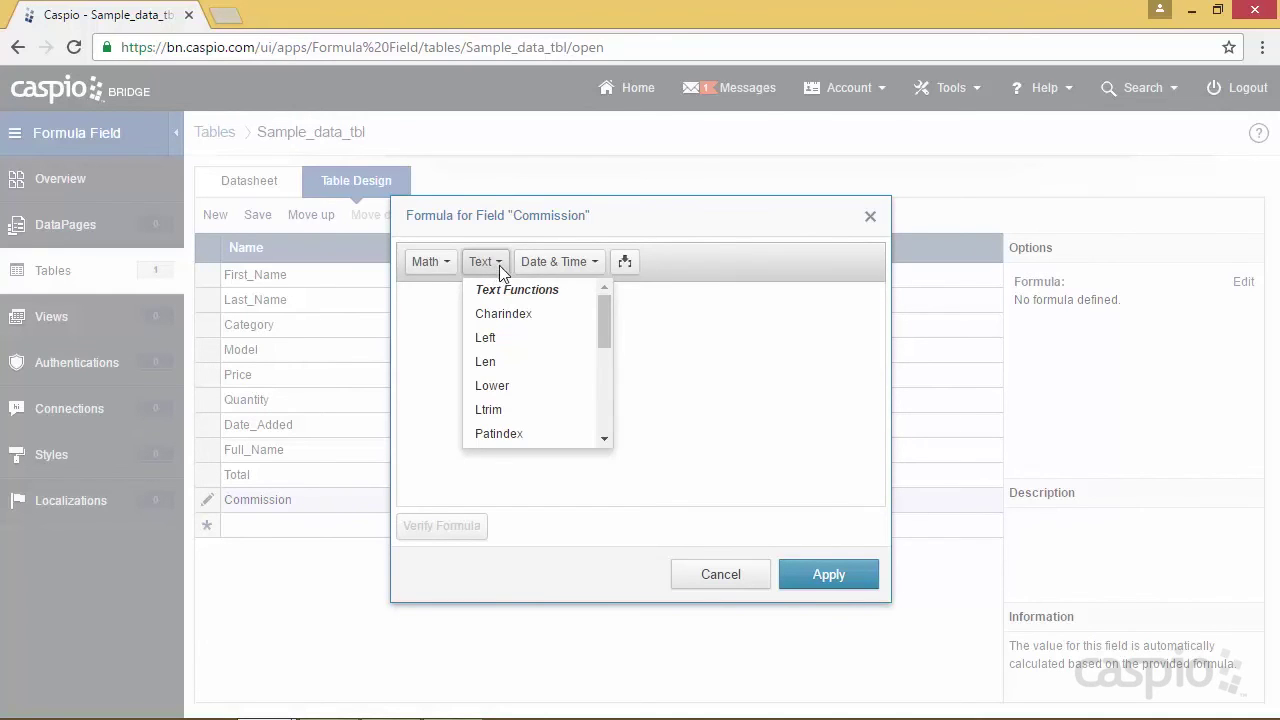
pyautogui.click(598, 262)
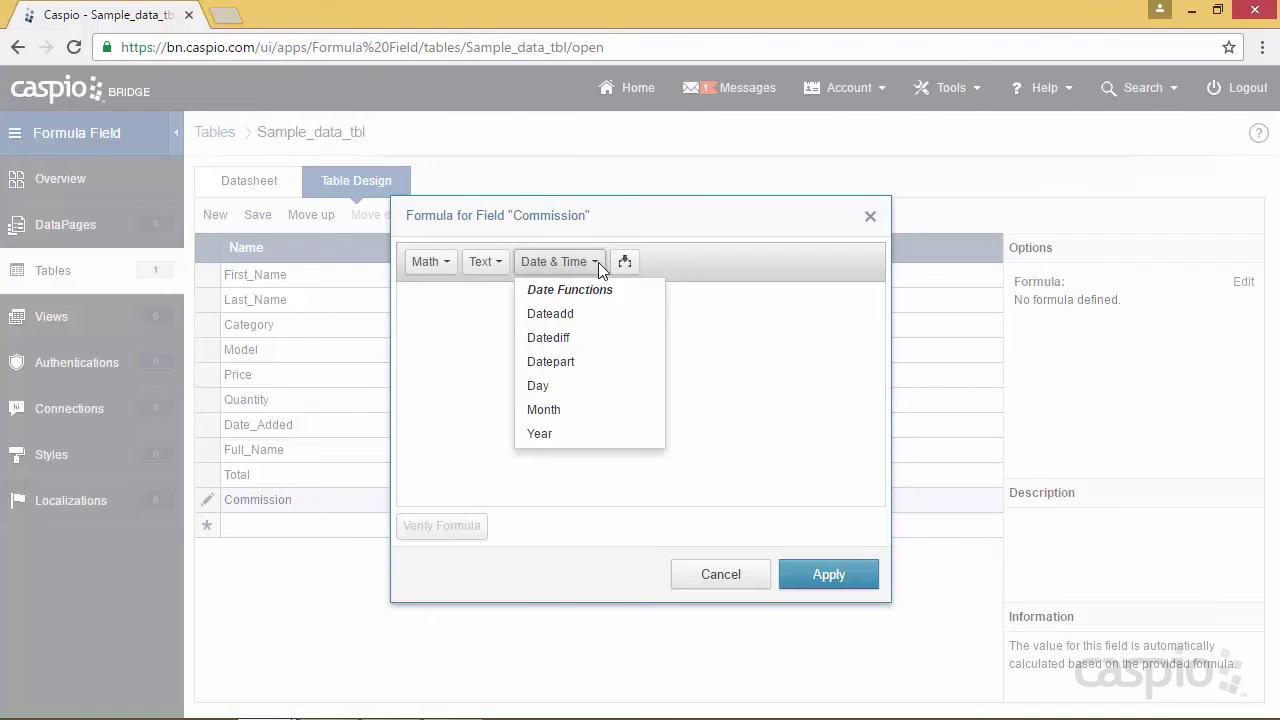
pyautogui.click(625, 261)
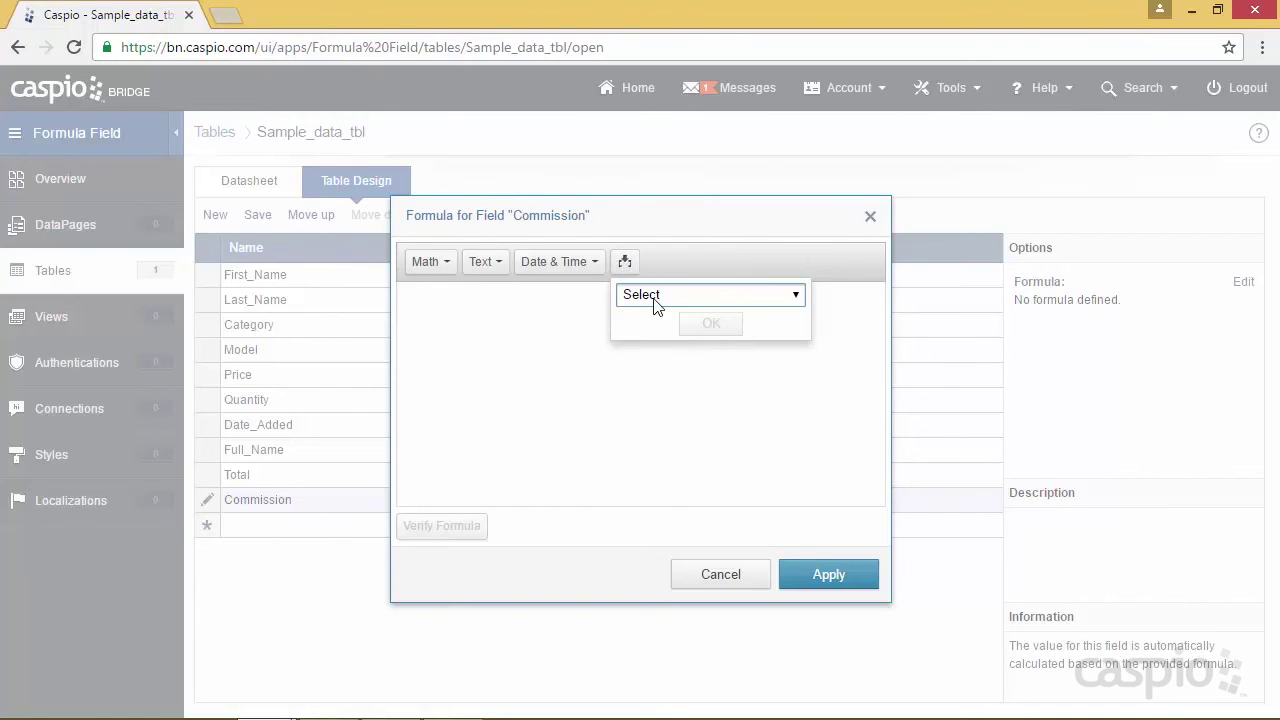
pyautogui.click(655, 298)
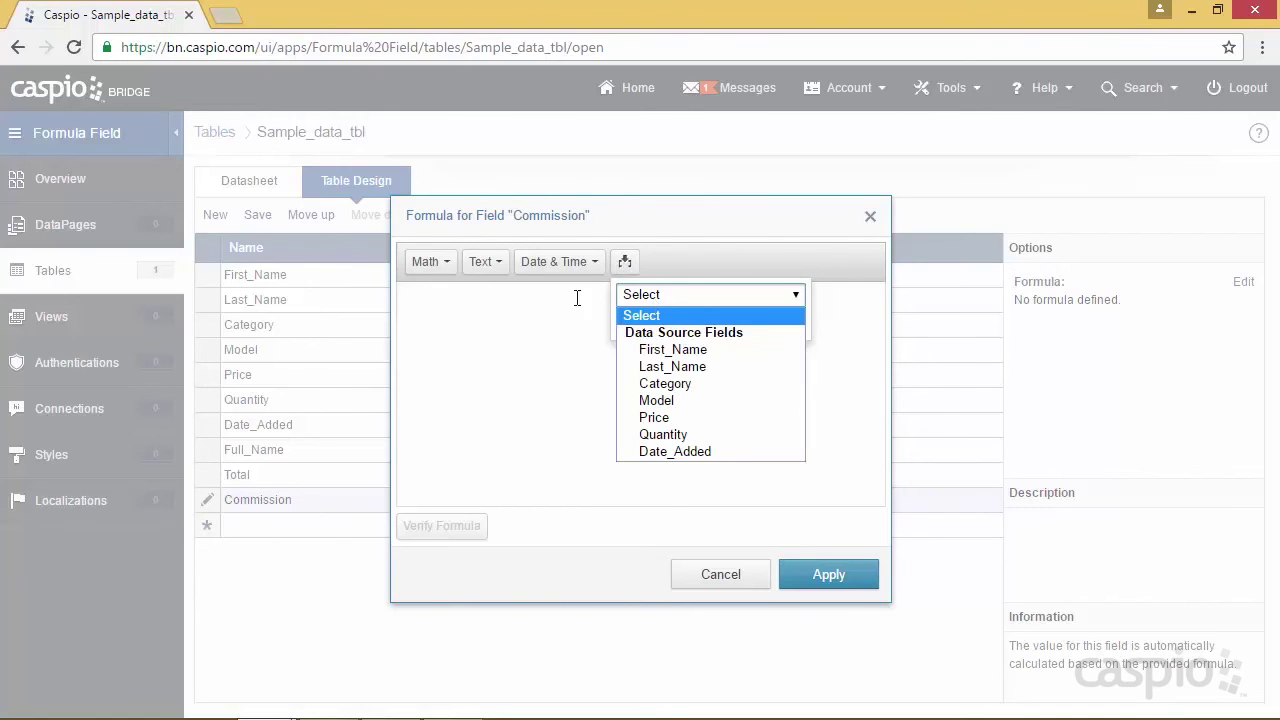
# Enter and verify a CASE formula multiplying Price*Quantity by .10 when BETWEEN 100 and 1000, .20 when BETWEEN 1000 and 5000, and .40 when >=5000.
pyautogui.click(437, 322)
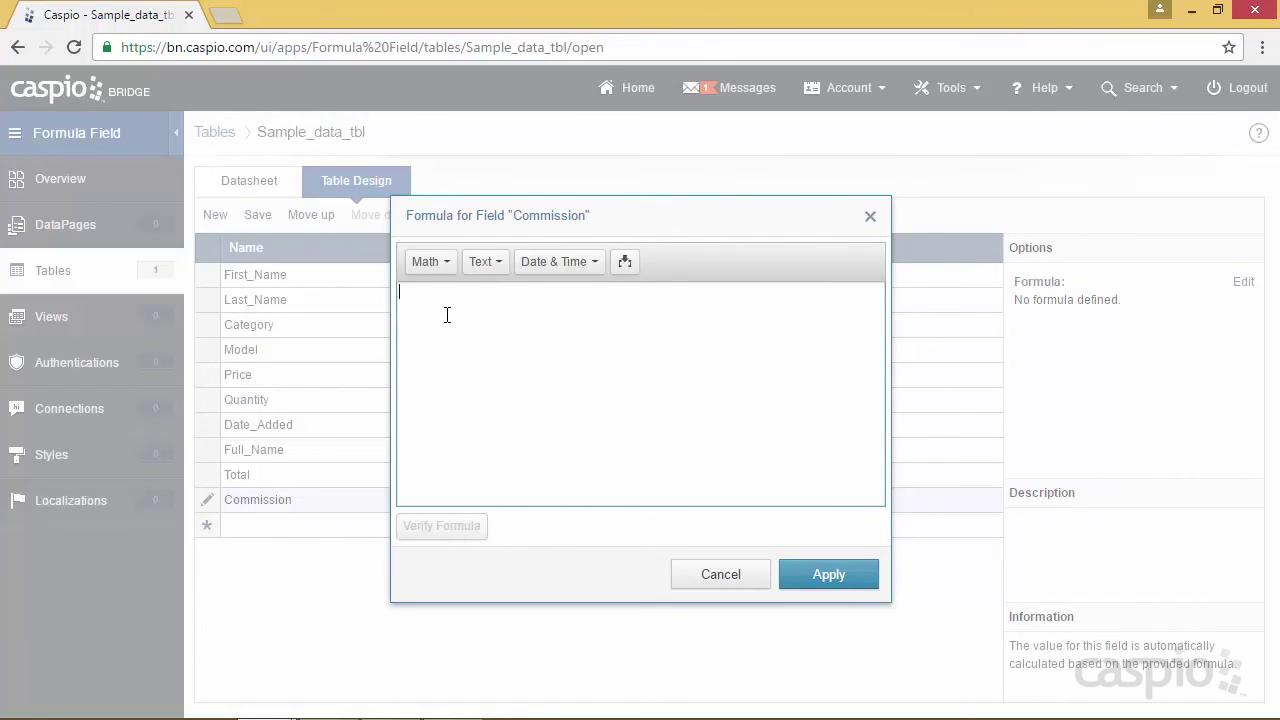
pyautogui.write('CASE   WHEN [@field:Price]*[@field:Quantity] BETWEEN 100 and 1000 THEN [@field:Price]*[@field:Quantity] * .10   WHEN [@field:Price]*[@field:Quantity] BETWEEN 1000 and 5000  THEN [@field:Price]*[@field:Quantity] * .20   WHEN [@field:Price]*[@field:Quantity] >=5000 THEN [@field:Price]*[@field:Quantity] * .40 END')
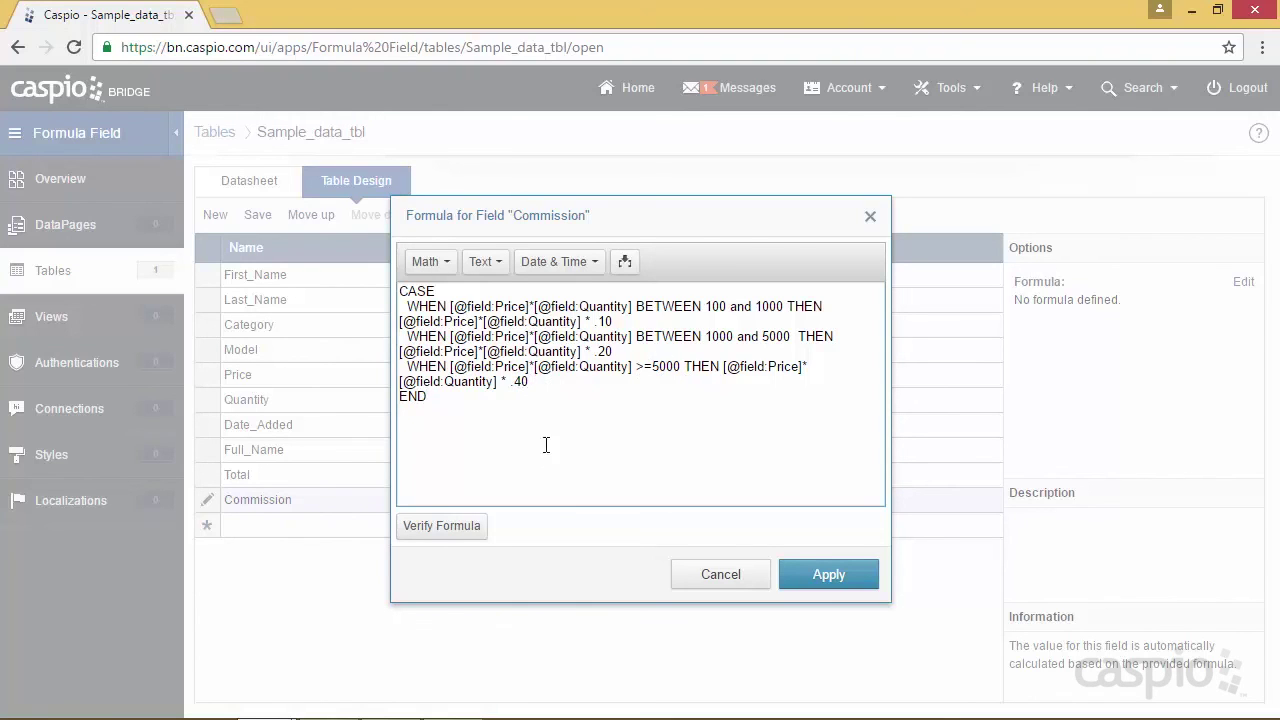
pyautogui.click(445, 529)
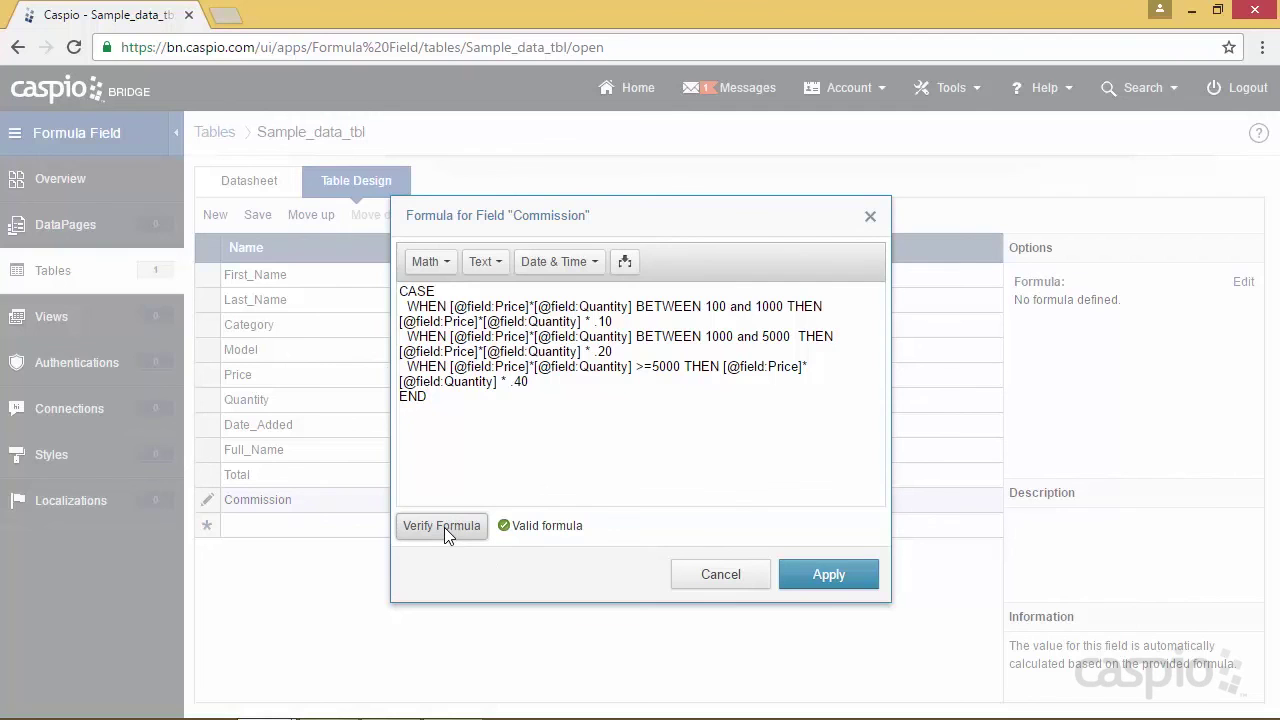
# Save the table design with the Commission formula applied, and open the datasheet to check the computed values.
pyautogui.click(787, 576)
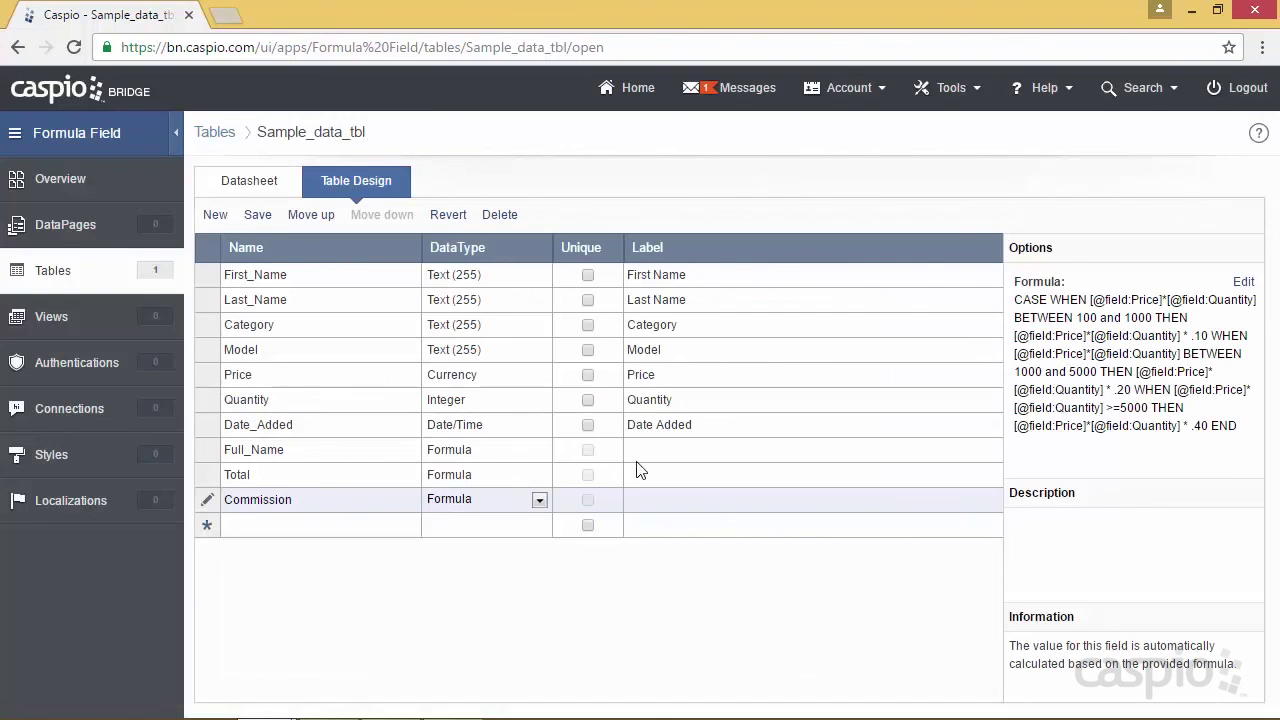
pyautogui.click(259, 216)
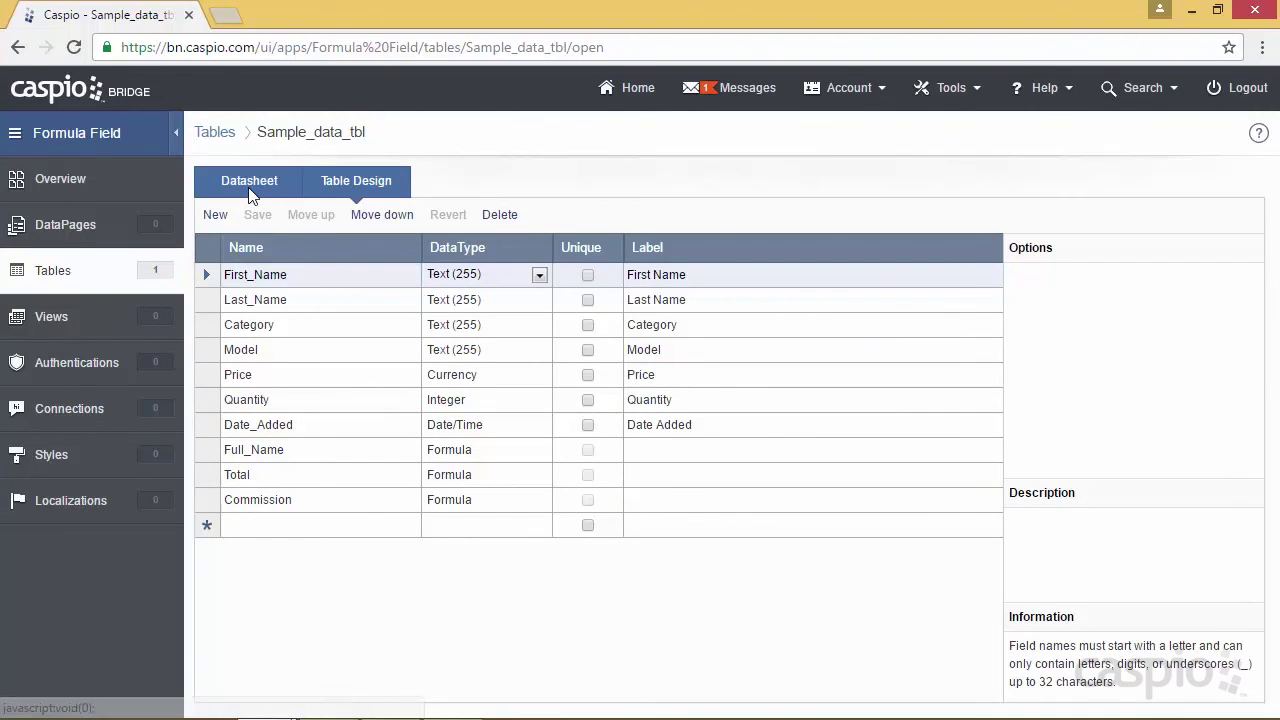
pyautogui.click(249, 188)
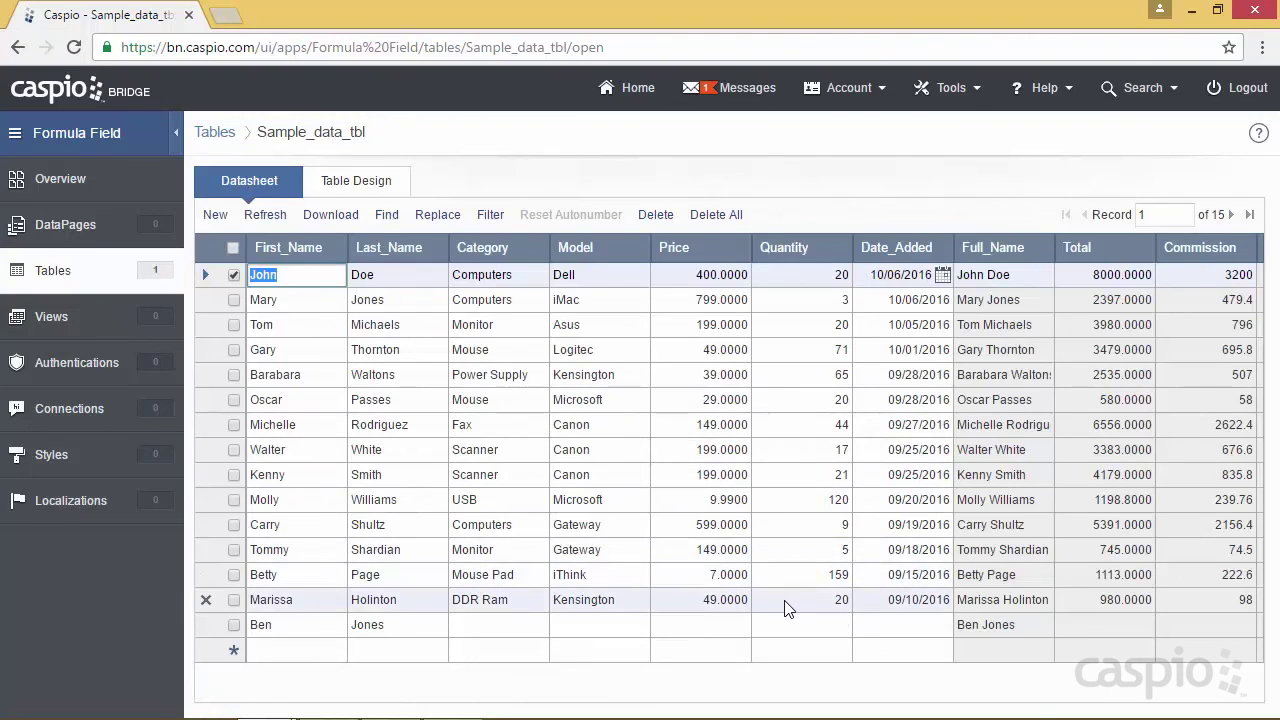